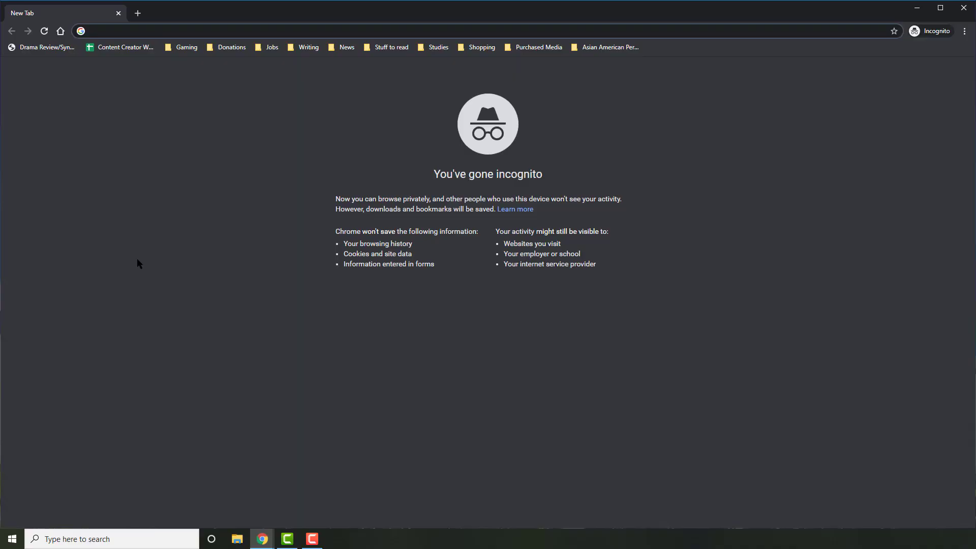
# - Load teams.microsoft.com and start signing in with the school account e-mail
pyautogui.write('teams.')
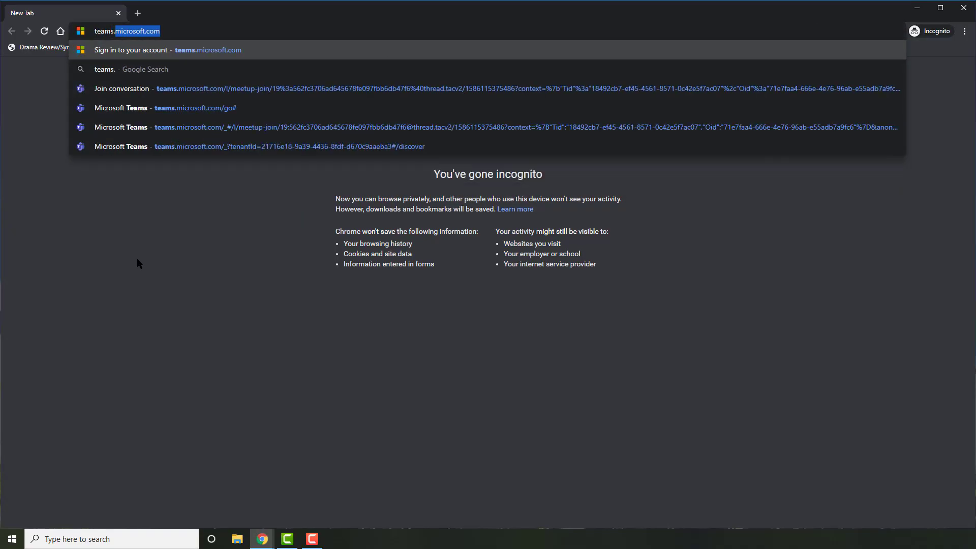
pyautogui.write('micro')
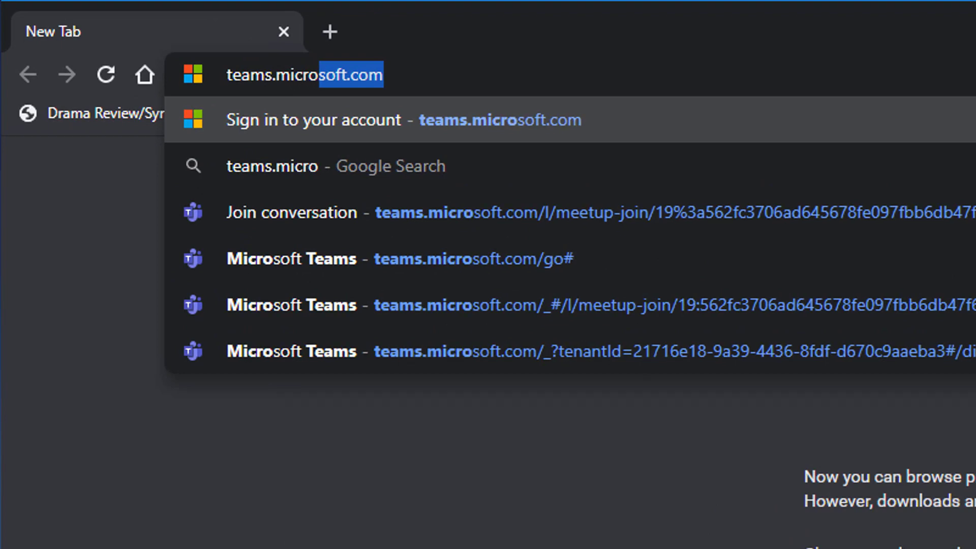
pyautogui.write('soft.com')
pyautogui.press('Return')
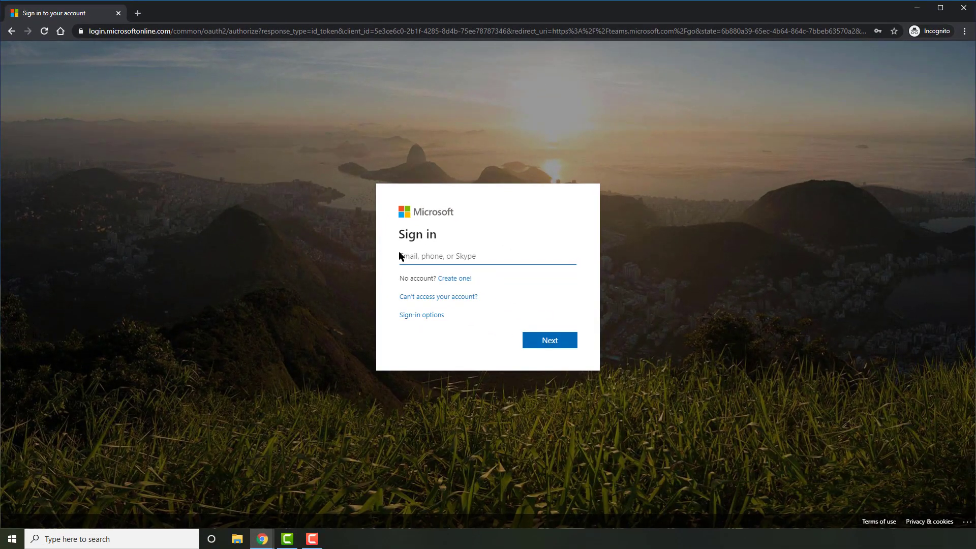
pyautogui.click(401, 255)
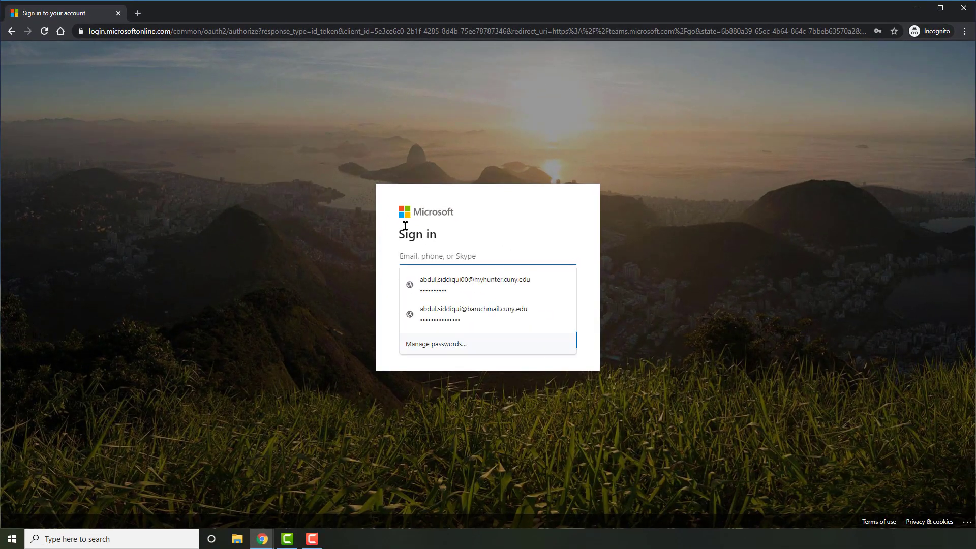
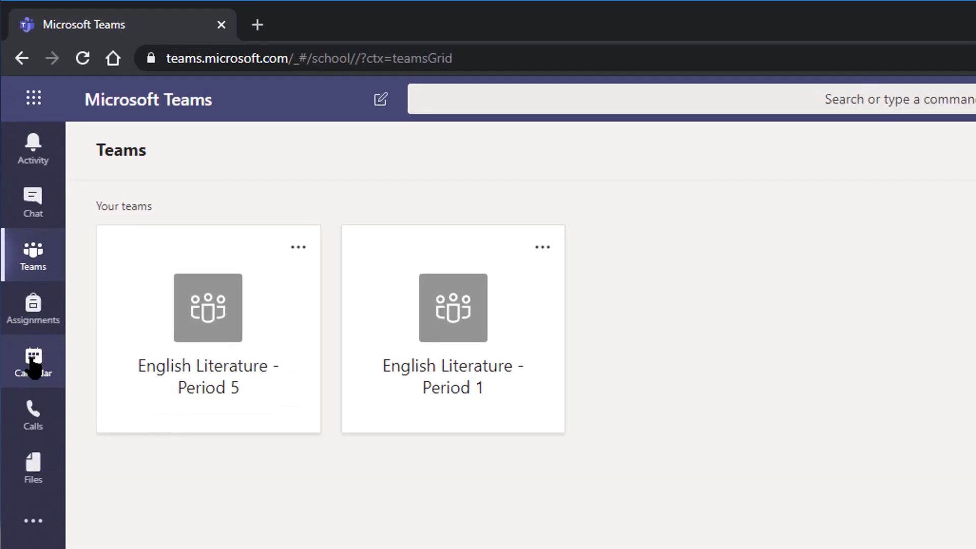
# - Show the Teams Calendar for the empty April 6–10, 2020 work week
pyautogui.click(31, 365)
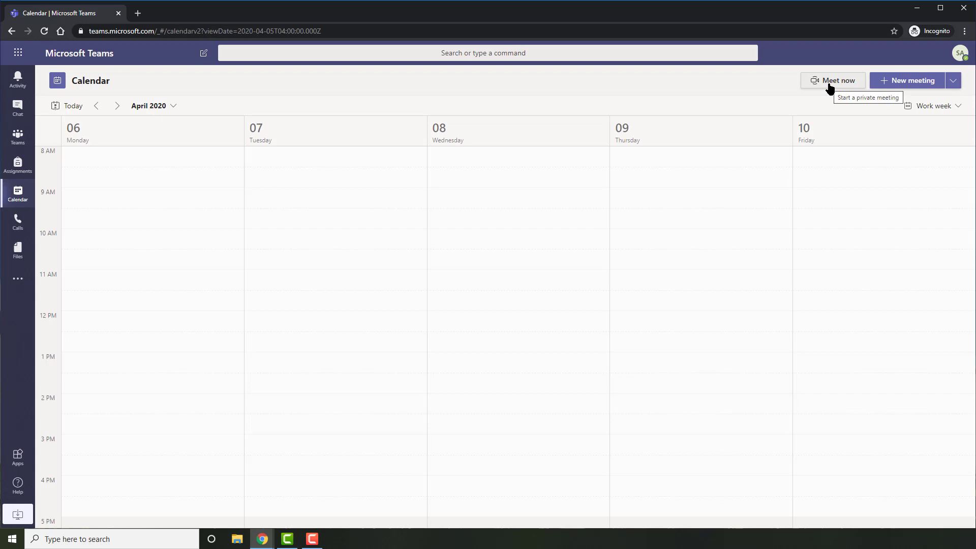
# - Start an instant meeting, allow mic and camera access, and title it 'English Class Lecture'
pyautogui.click(830, 86)
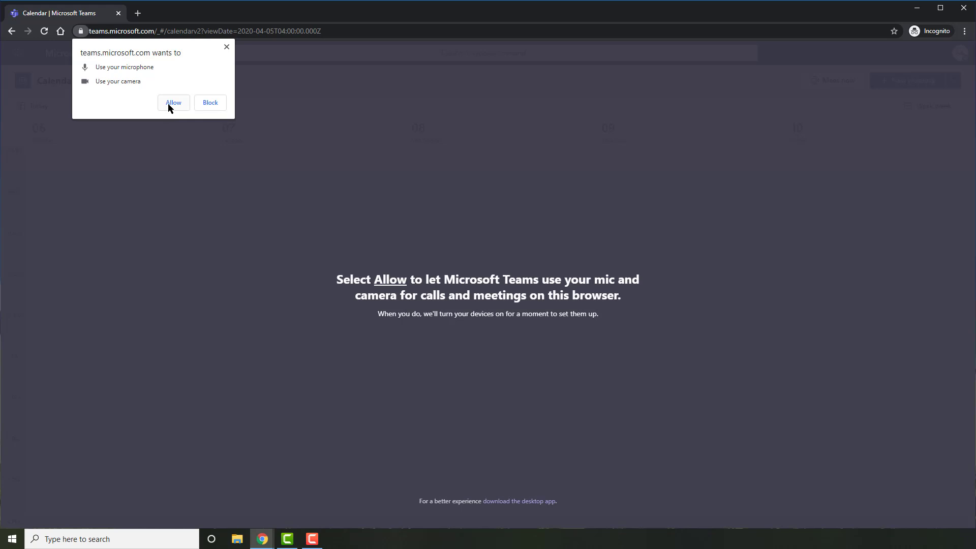
pyautogui.click(173, 103)
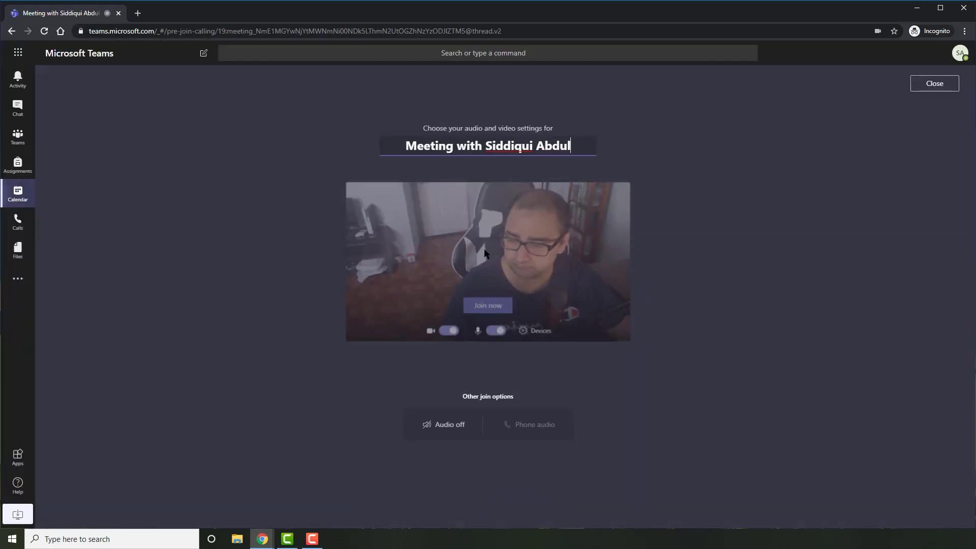
pyautogui.tripleClick(519, 149)
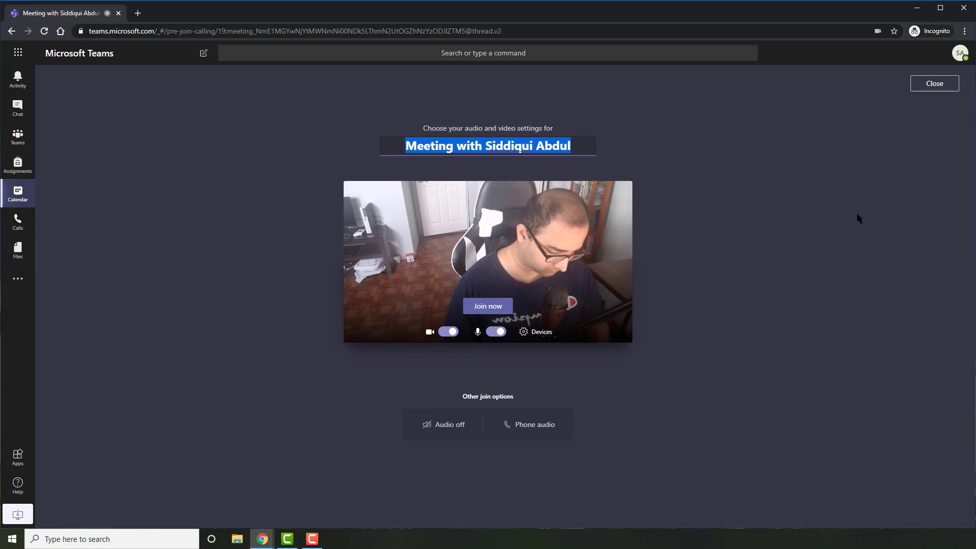
pyautogui.write('English')
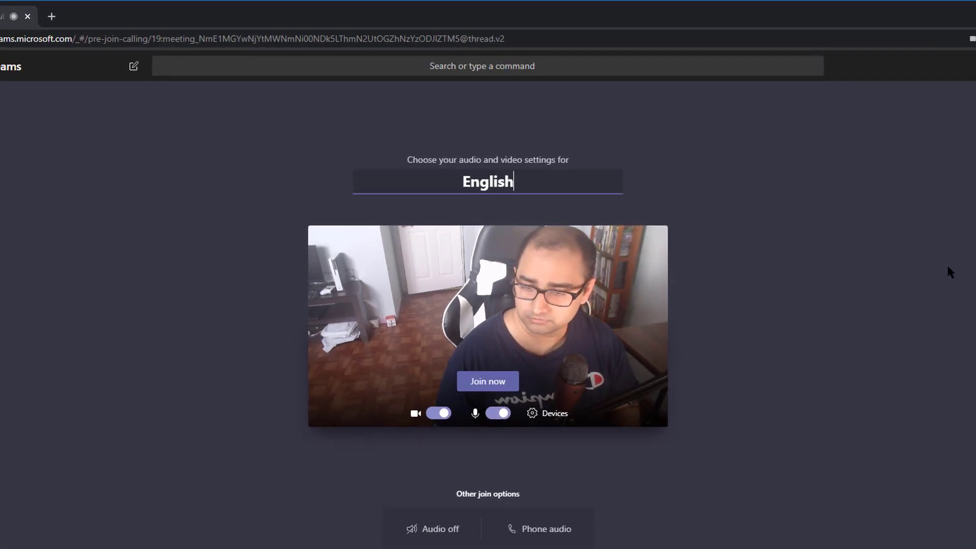
pyautogui.write(' Class Lectur')
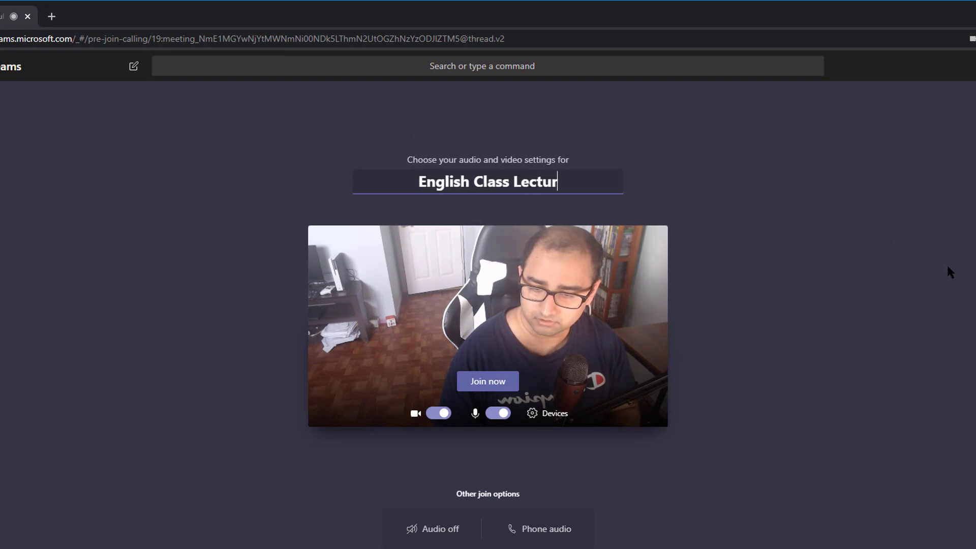
pyautogui.write('e')
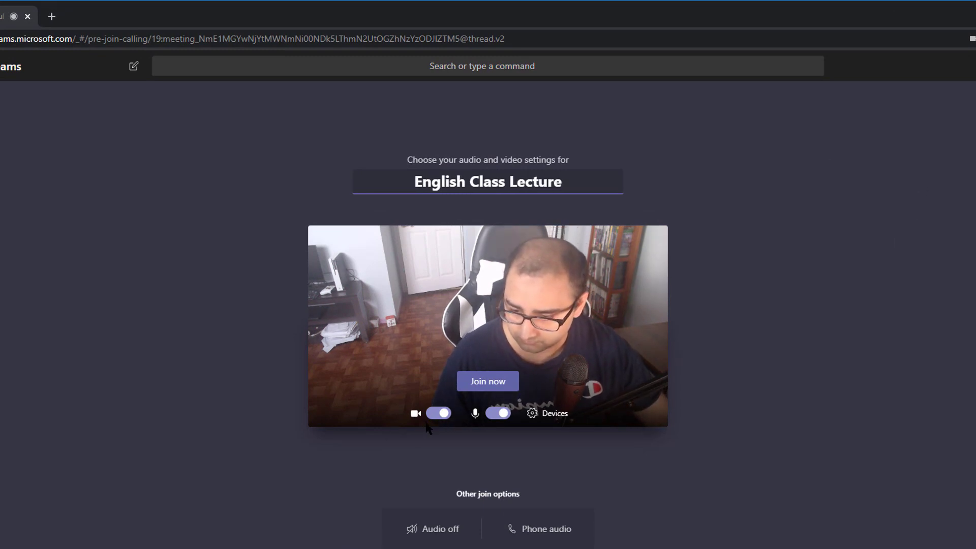
# - Test the camera, microphone and device settings, then join with both on
pyautogui.click(433, 414)
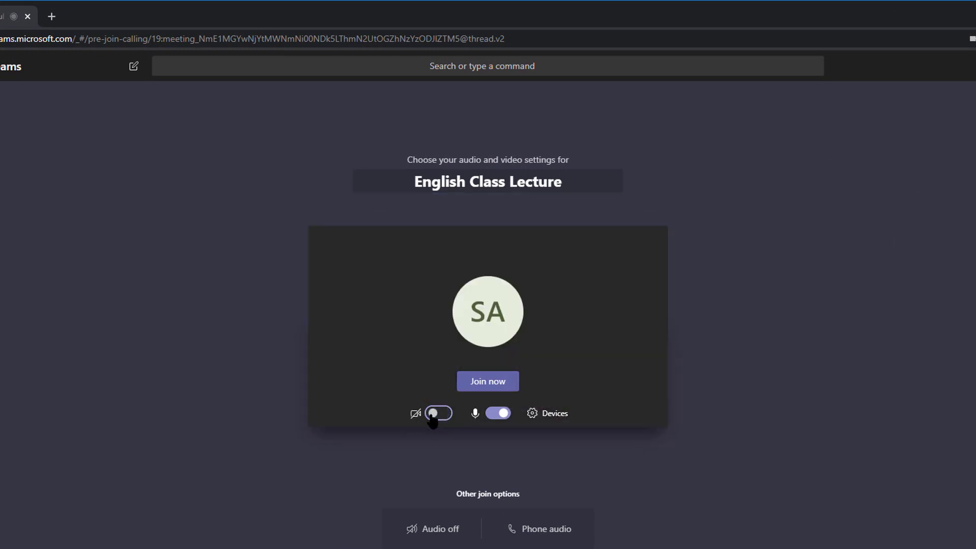
pyautogui.click(433, 414)
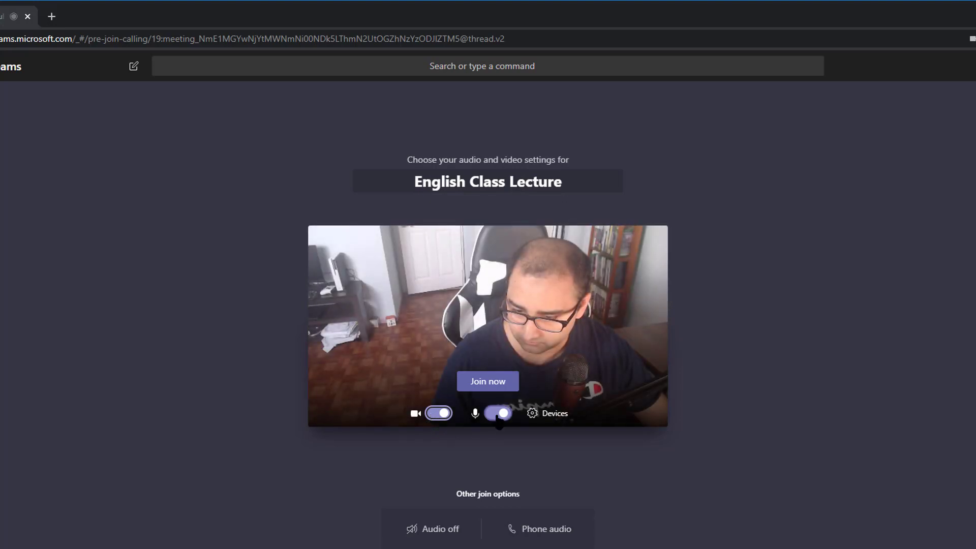
pyautogui.click(498, 414)
pyautogui.click(499, 413)
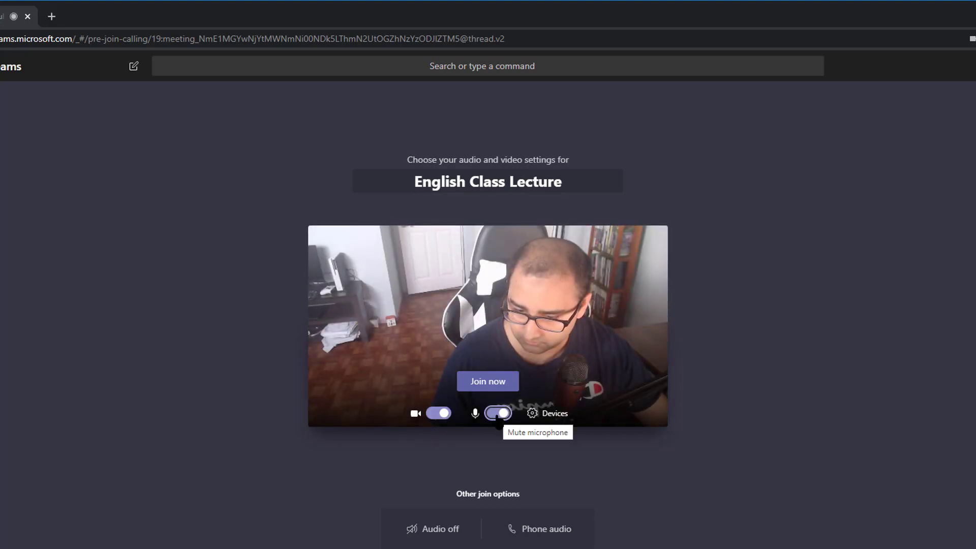
pyautogui.click(539, 414)
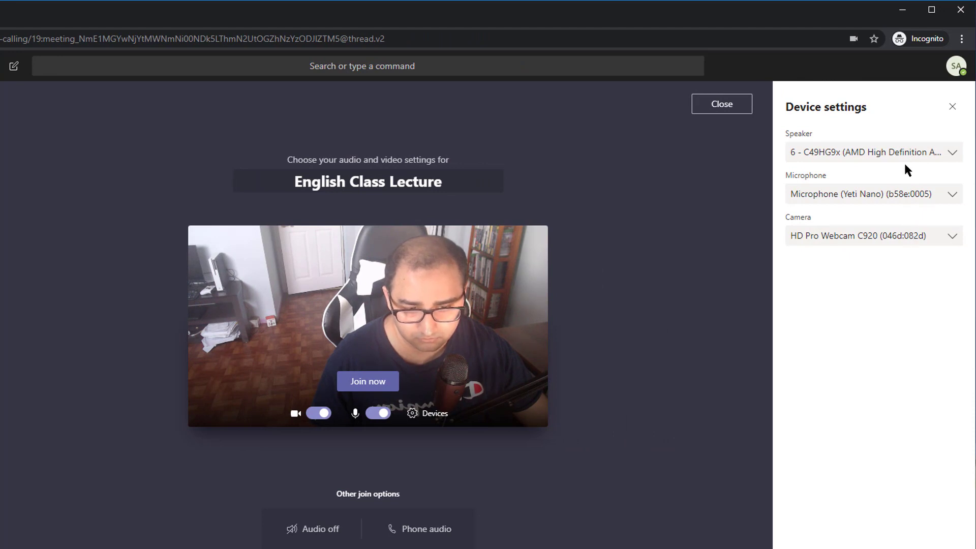
pyautogui.click(424, 413)
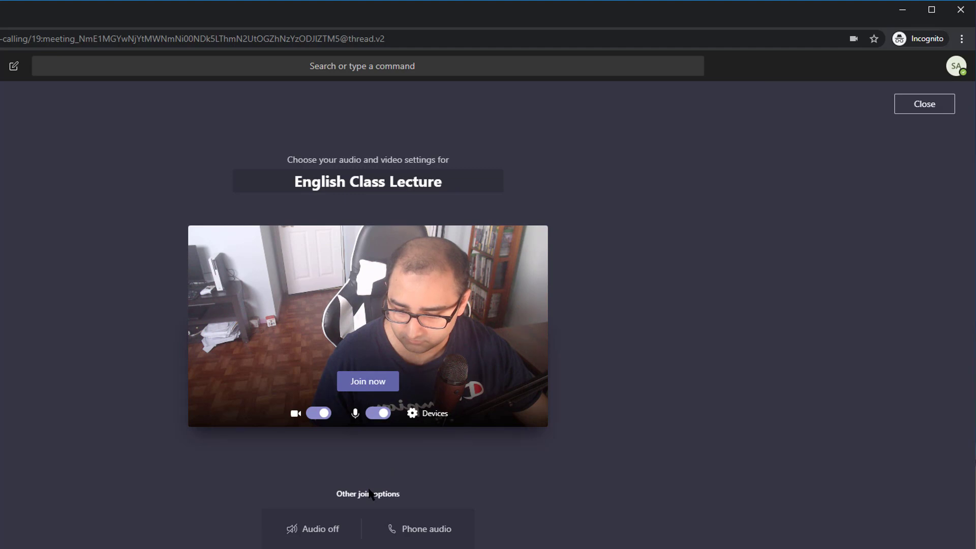
pyautogui.click(387, 386)
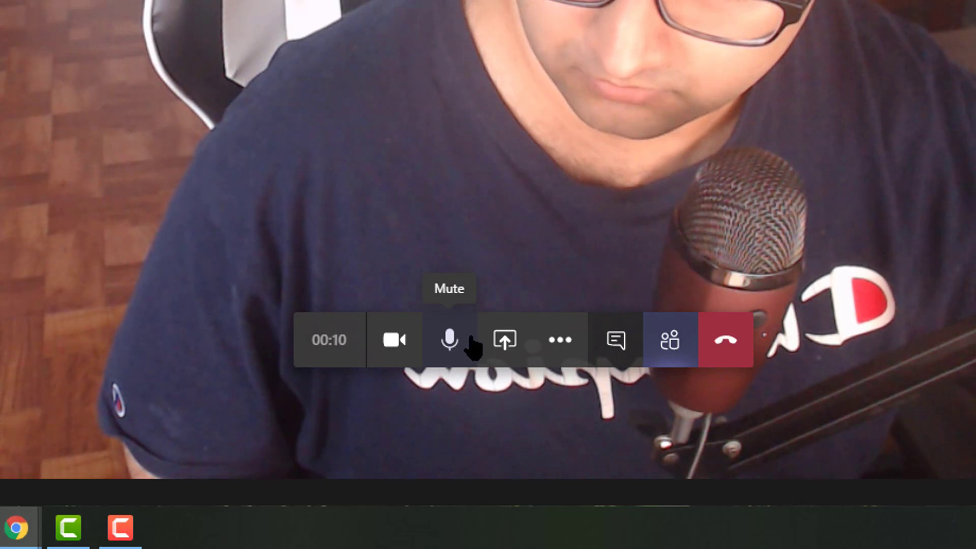
# - Show the meeting's share tray with Desktop/Window, PowerPoint and Whiteboard options
pyautogui.click(503, 340)
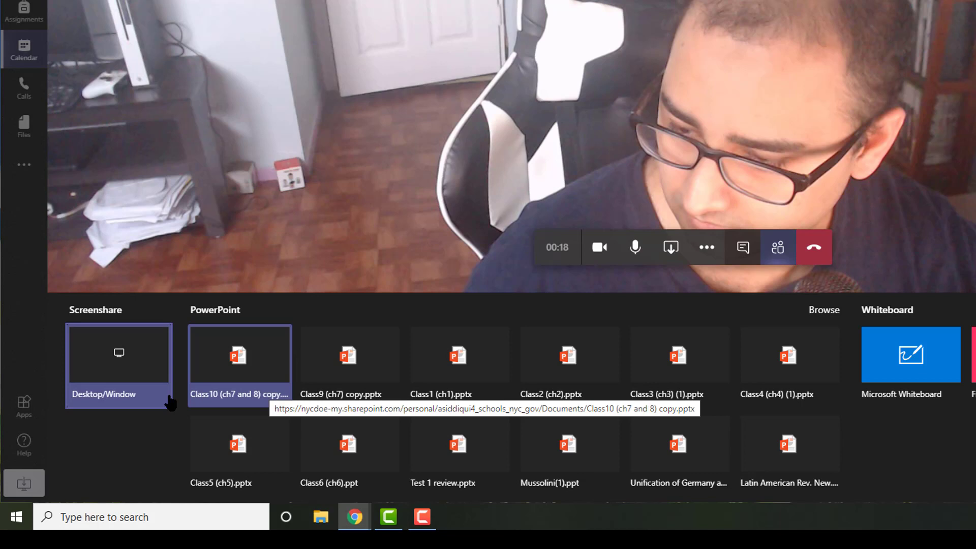
# - Browse the screen-share picker's application windows, browser tabs and entire-screen options
pyautogui.click(107, 378)
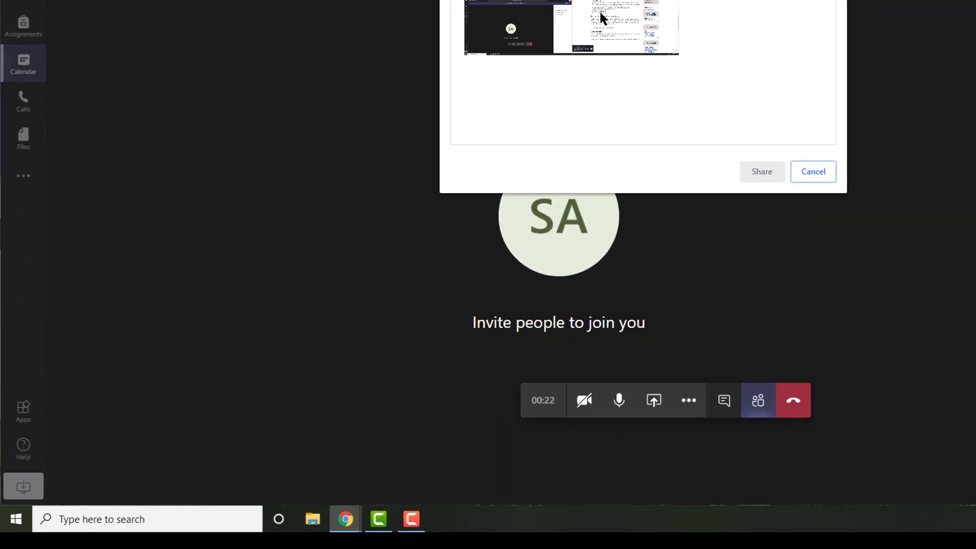
pyautogui.click(541, 27)
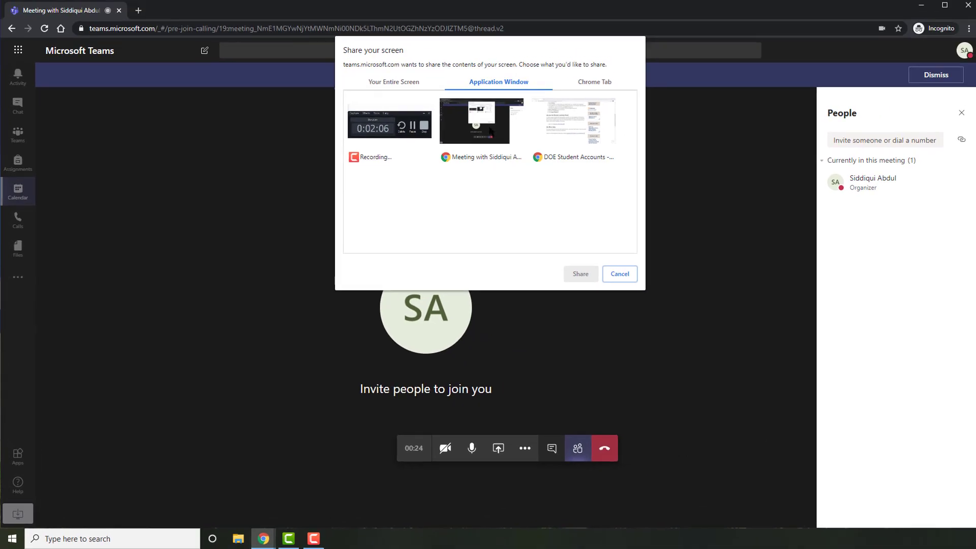
pyautogui.click(592, 84)
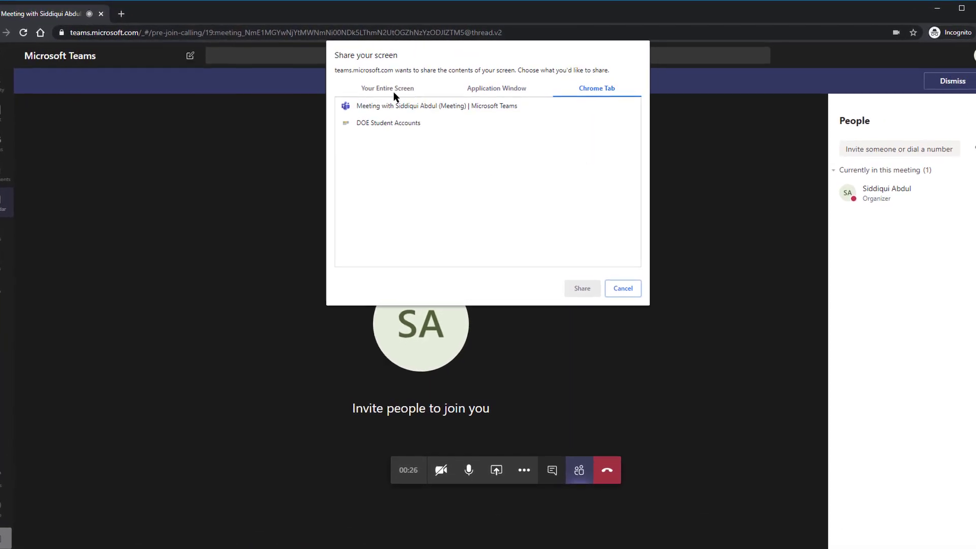
pyautogui.click(392, 84)
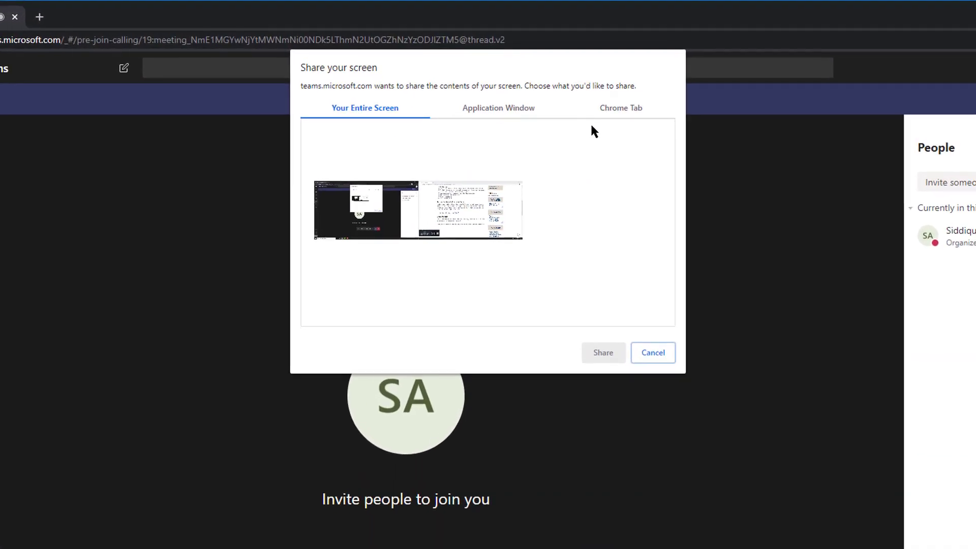
pyautogui.click(613, 113)
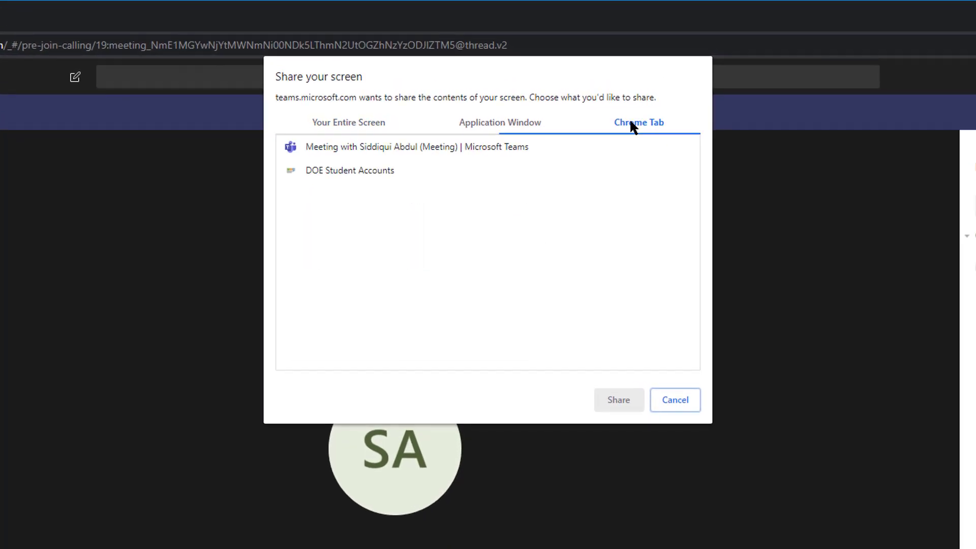
# - Try the DOE Student Accounts and meeting windows, cancel sharing, and turn the camera on
pyautogui.click(503, 128)
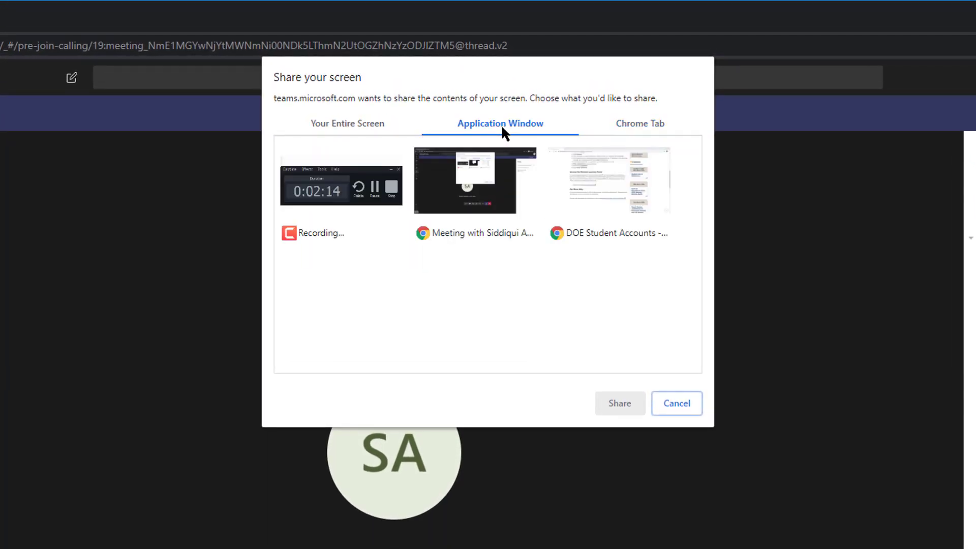
pyautogui.click(607, 168)
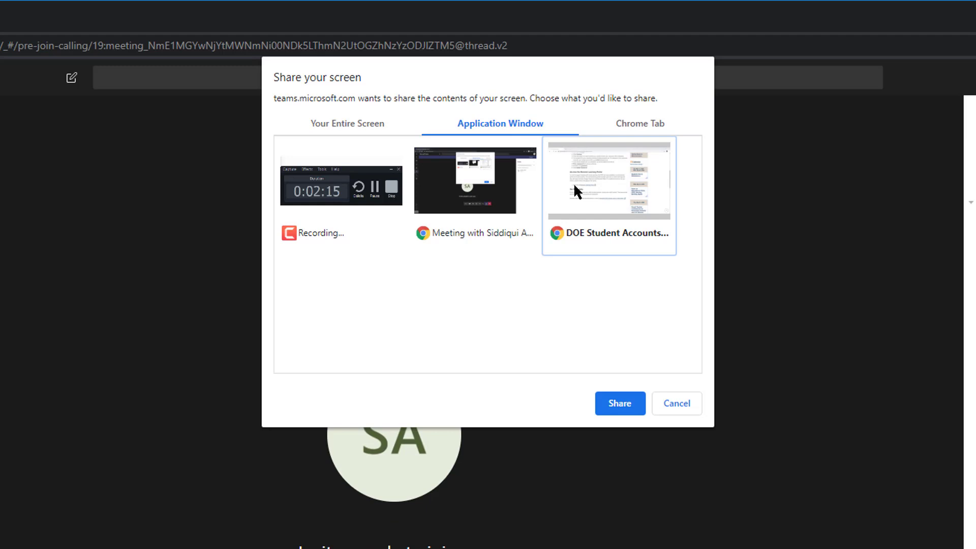
pyautogui.click(500, 174)
pyautogui.click(365, 124)
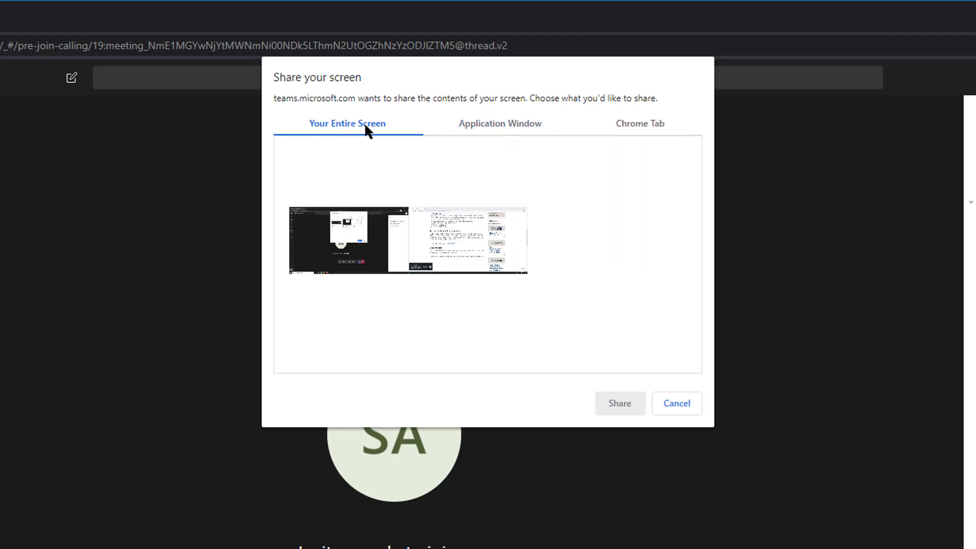
pyautogui.click(676, 402)
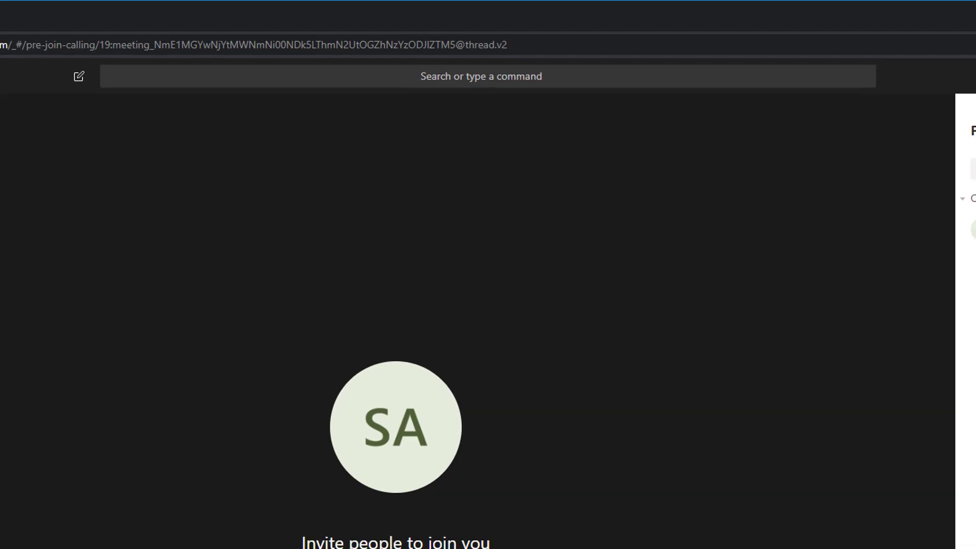
pyautogui.click(437, 497)
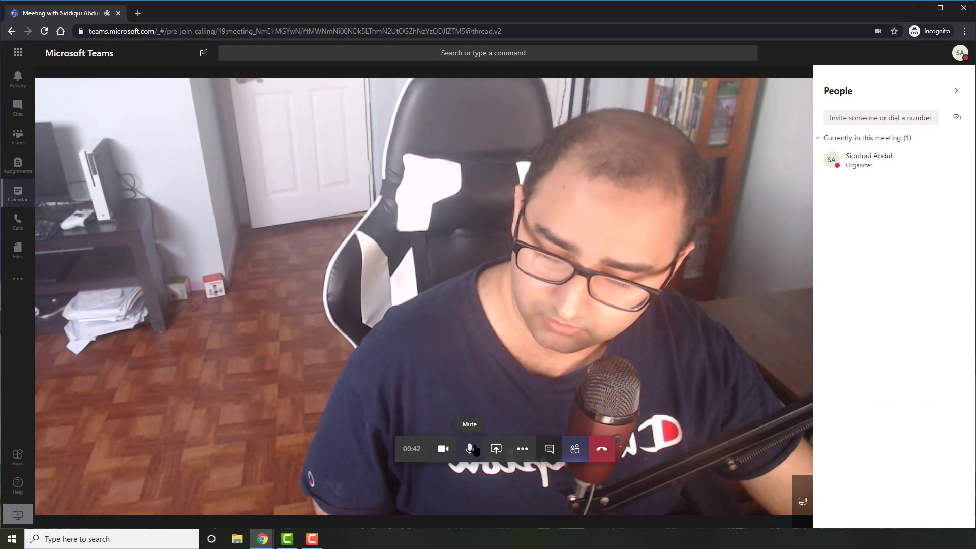
# - Share a Microsoft Whiteboard and draw lines and handwriting below 'Pakistani' with the black pen
pyautogui.click(494, 449)
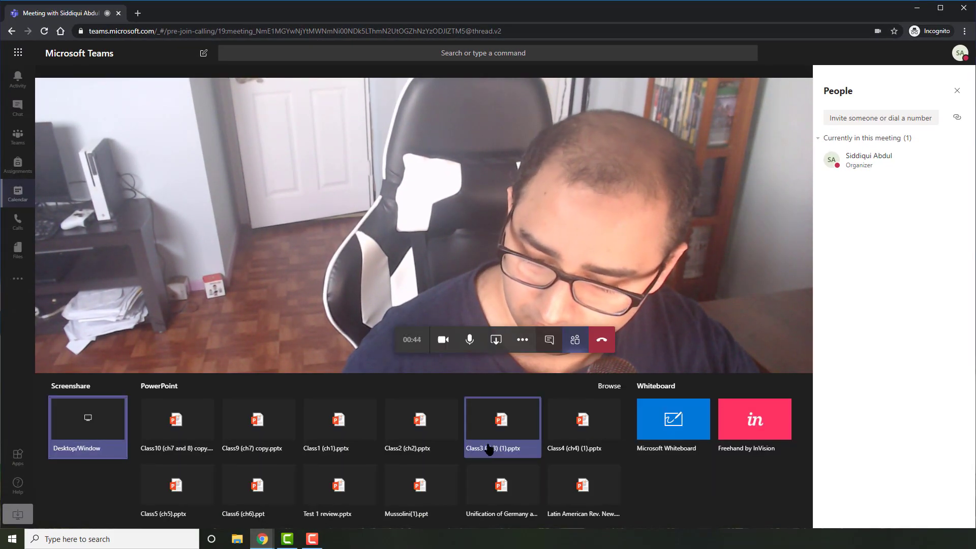
pyautogui.click(666, 422)
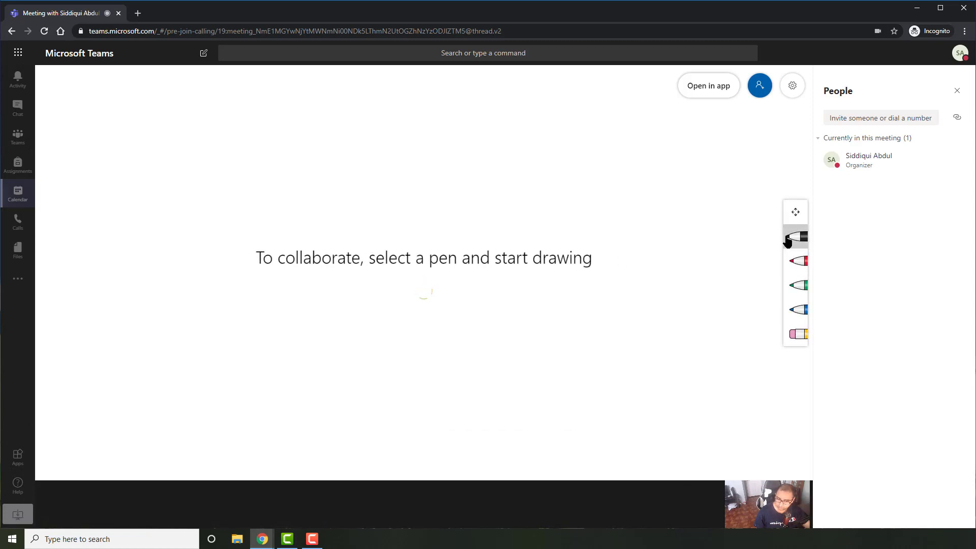
pyautogui.click(793, 239)
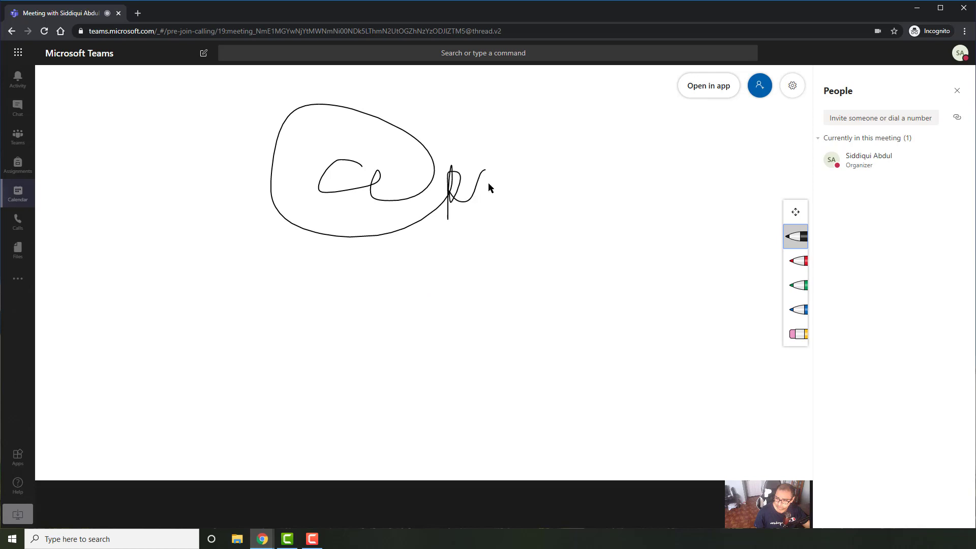
pyautogui.moveTo(282, 248); pyautogui.dragTo(597, 236)
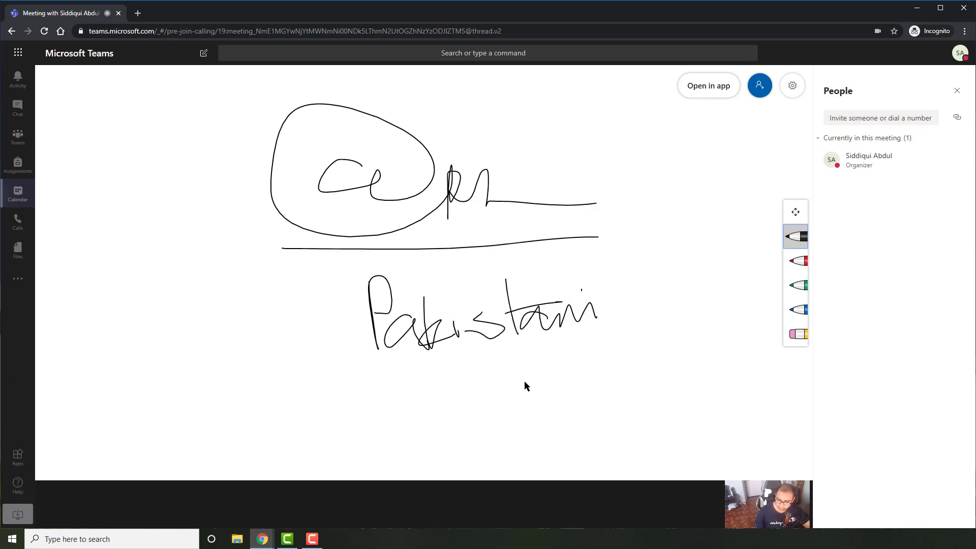
pyautogui.moveTo(479, 409); pyautogui.dragTo(644, 344)
pyautogui.moveTo(429, 421); pyautogui.dragTo(659, 388)
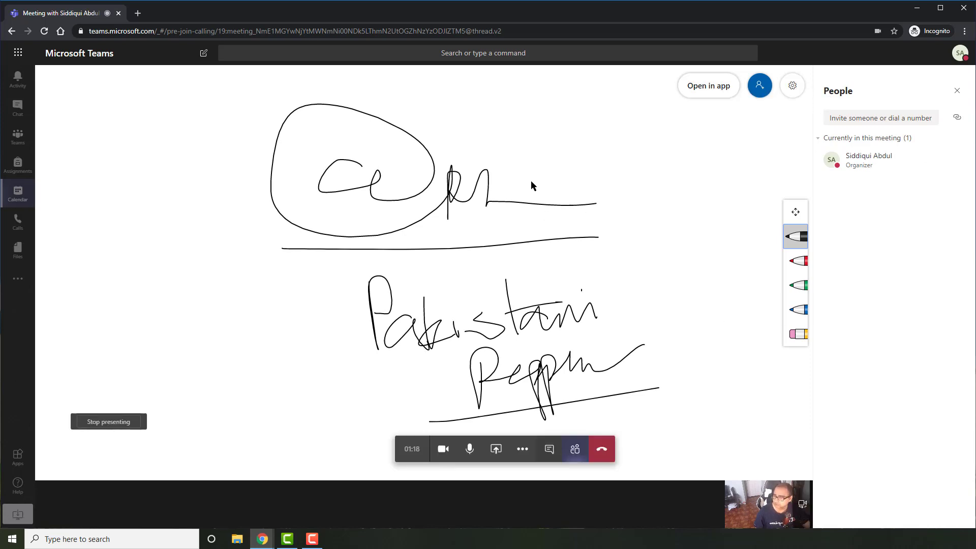
# - Toggle the camera off and back on, then stop presenting the whiteboard
pyautogui.click(444, 450)
pyautogui.click(444, 451)
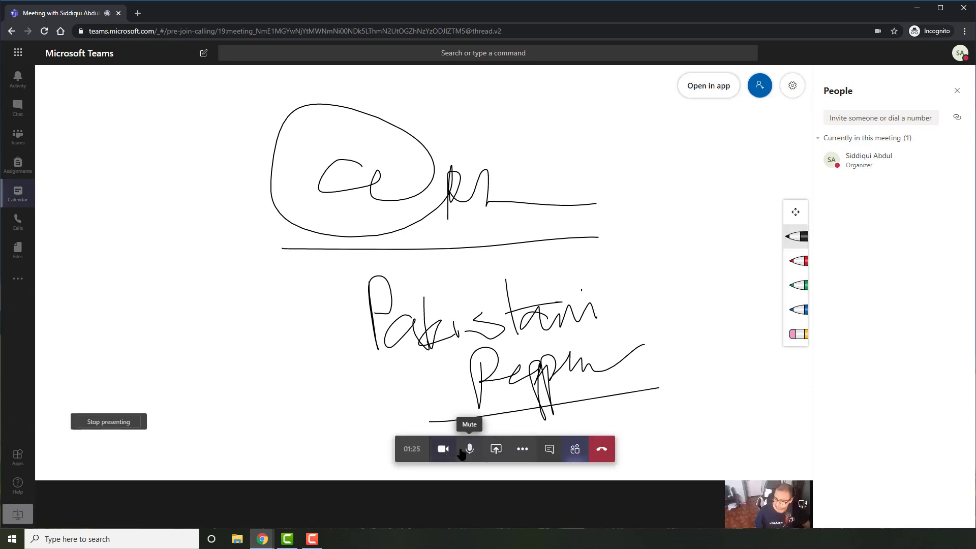
pyautogui.click(115, 423)
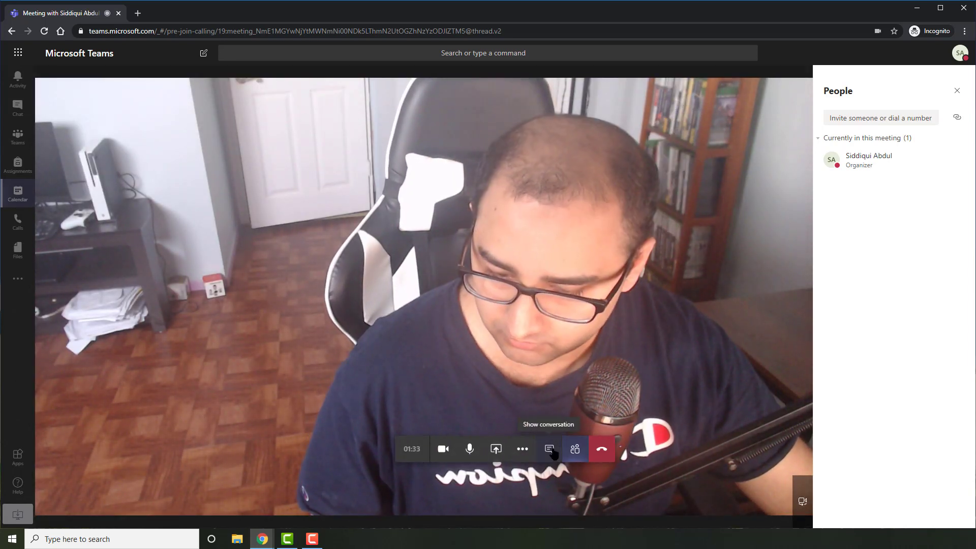
# - Post 'Hi everyone!' in the meeting chat, then bring back the participant list
pyautogui.click(550, 450)
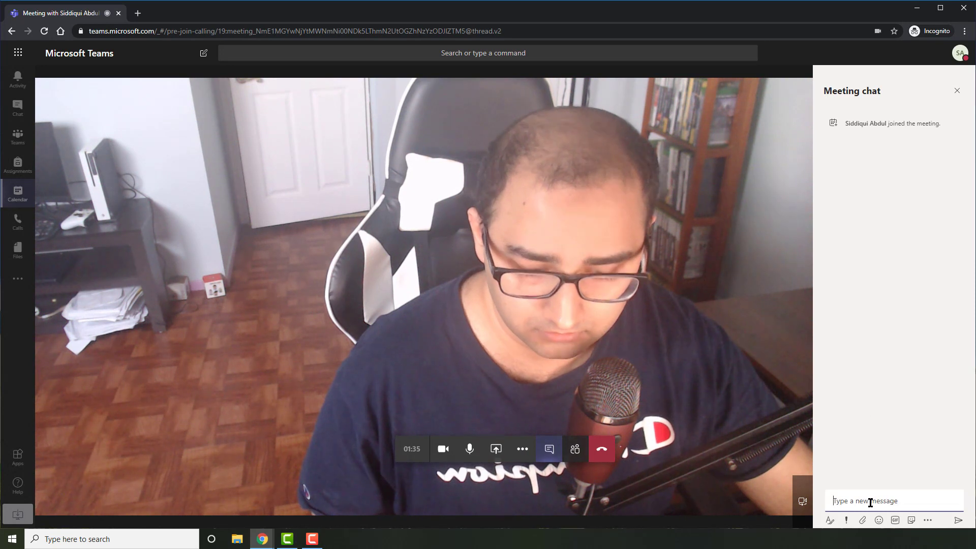
pyautogui.write('Hi ')
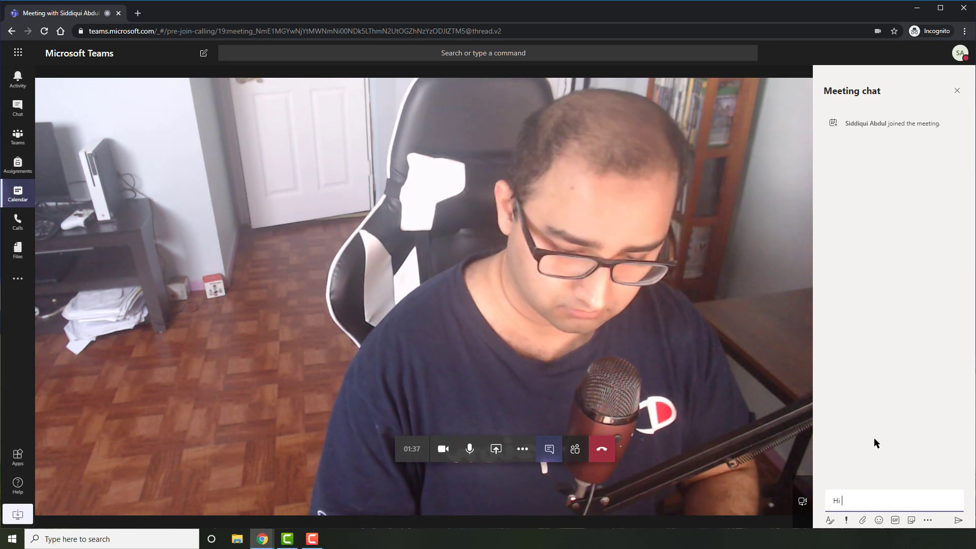
pyautogui.write('everyone!')
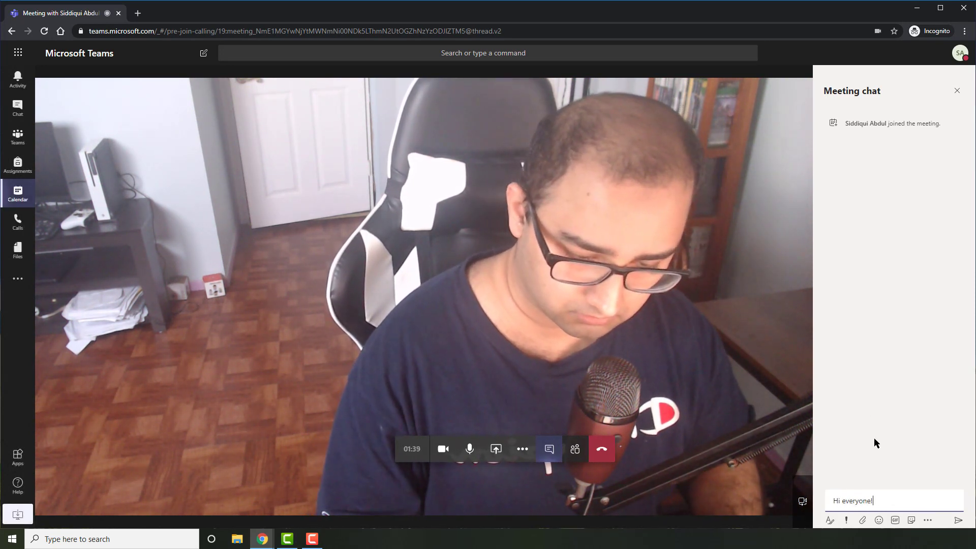
pyautogui.press('Return')
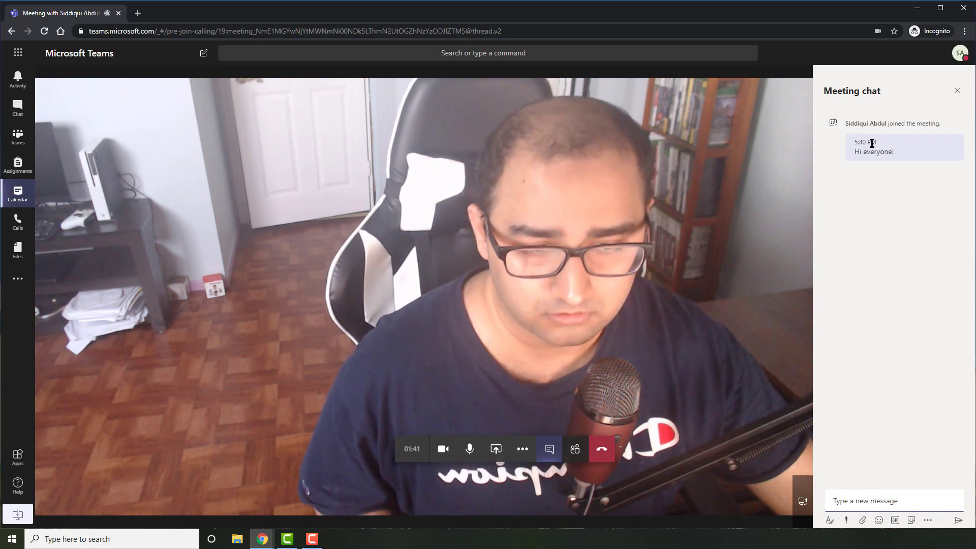
pyautogui.moveTo(834, 151)
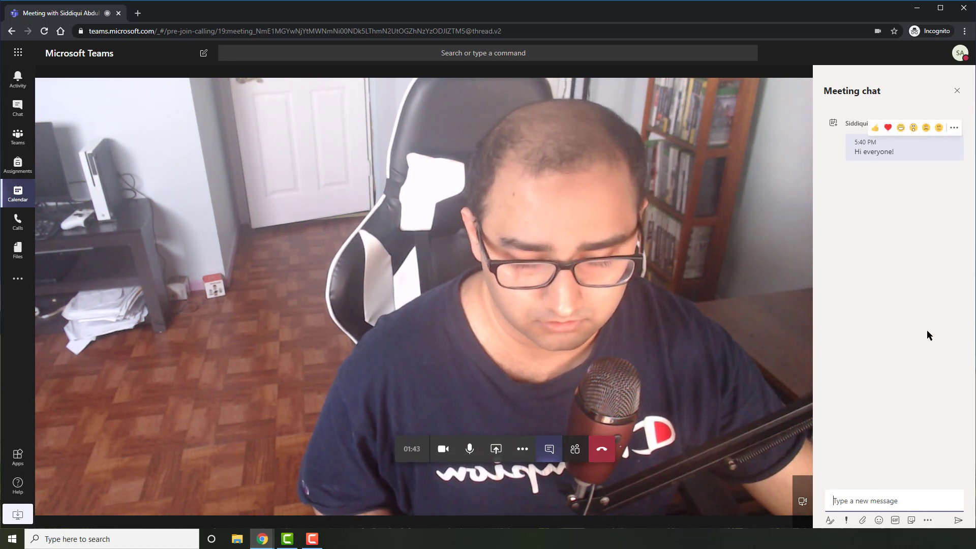
pyautogui.click(573, 453)
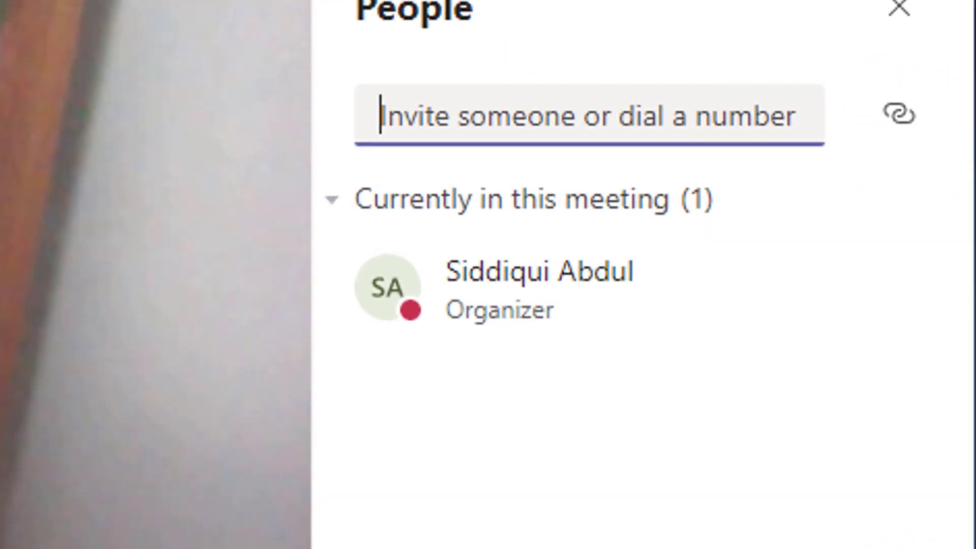
# - Type and clear a name and a phone number in the invite field, then copy the join info
pyautogui.write('mfis')
pyautogui.click(571, 54)
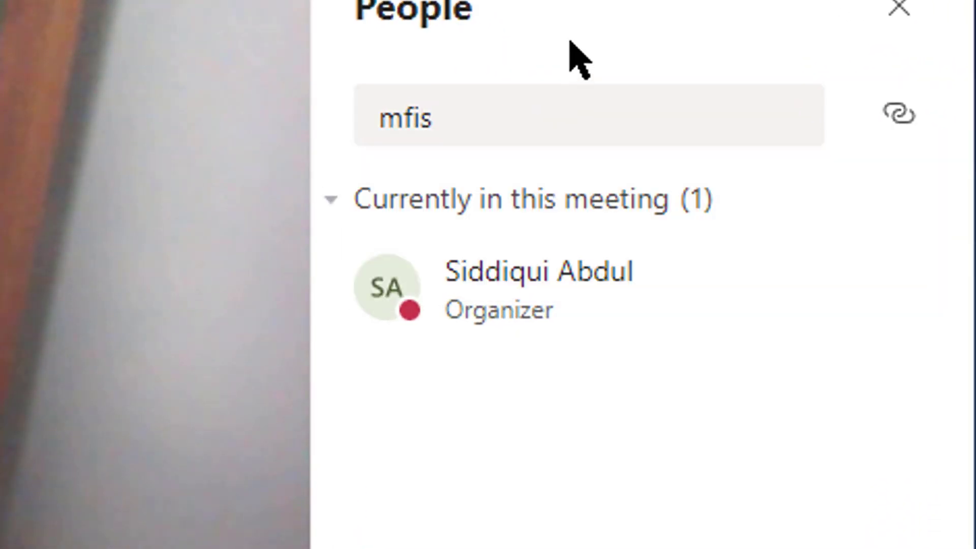
pyautogui.doubleClick(521, 122)
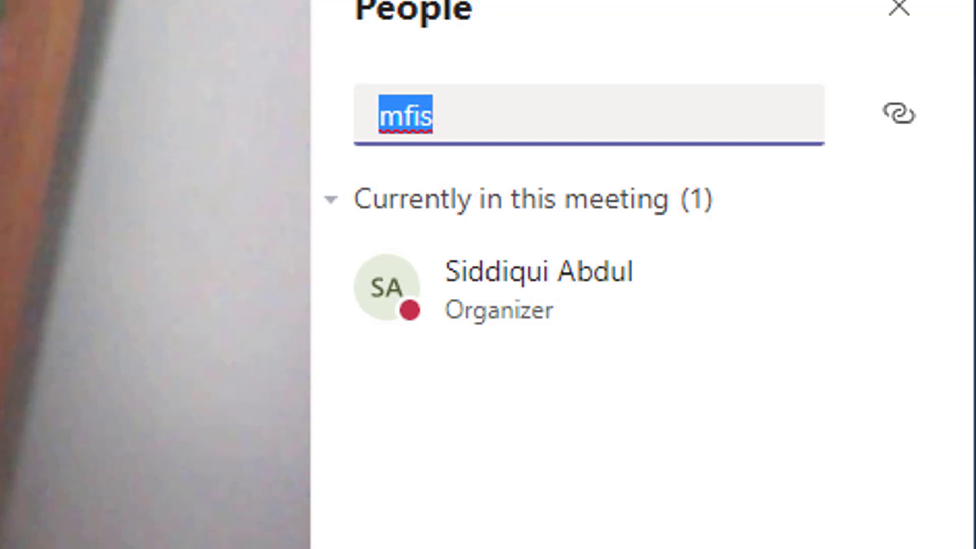
pyautogui.press('BackSpace')
pyautogui.write('34')
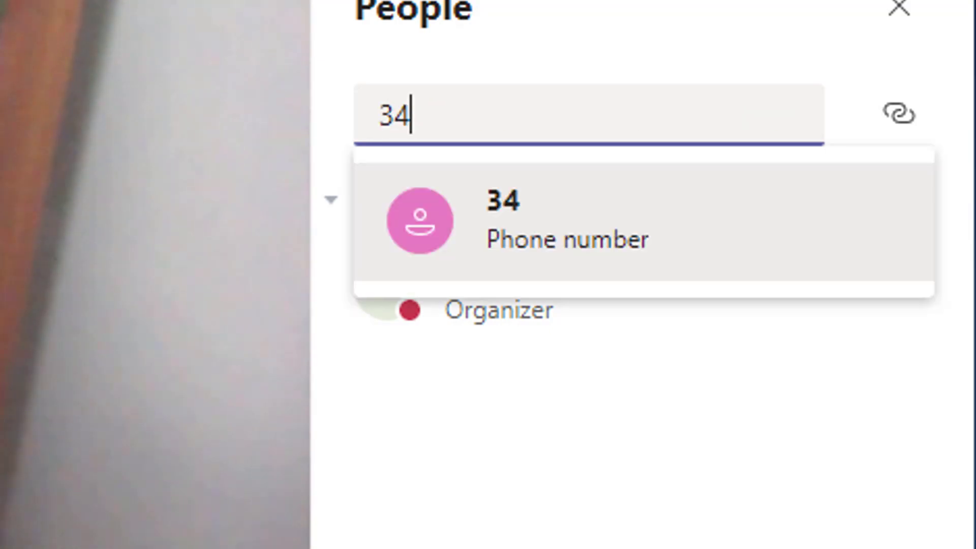
pyautogui.write('7')
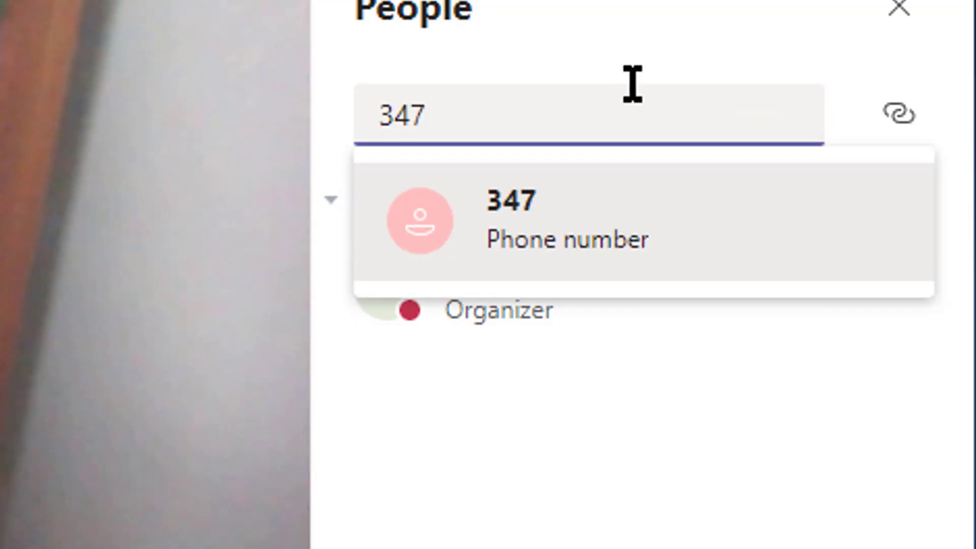
pyautogui.click(596, 71)
pyautogui.press('Tab')
pyautogui.press('BackSpace')
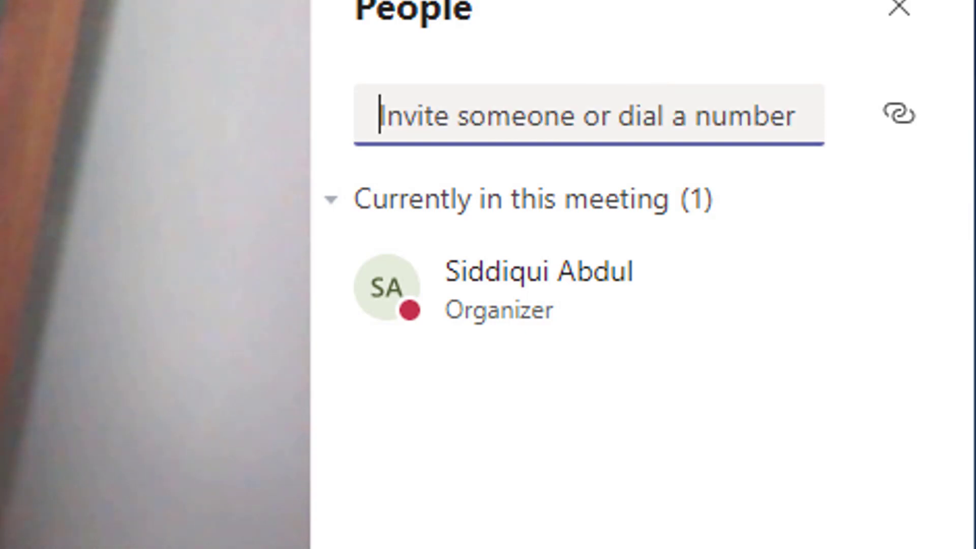
pyautogui.click(891, 117)
pyautogui.click(889, 118)
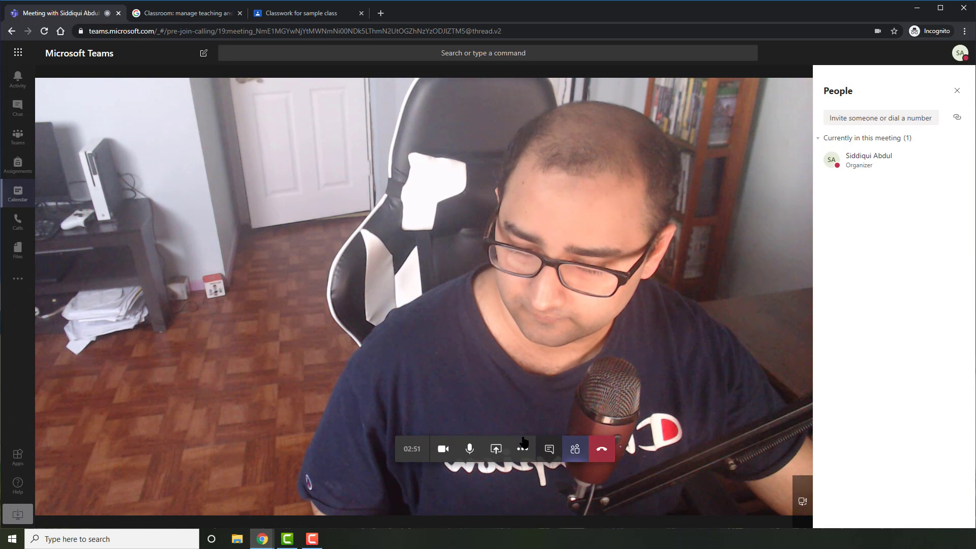
# - Copy the join info again from Meeting details, then close that pane
pyautogui.click(529, 447)
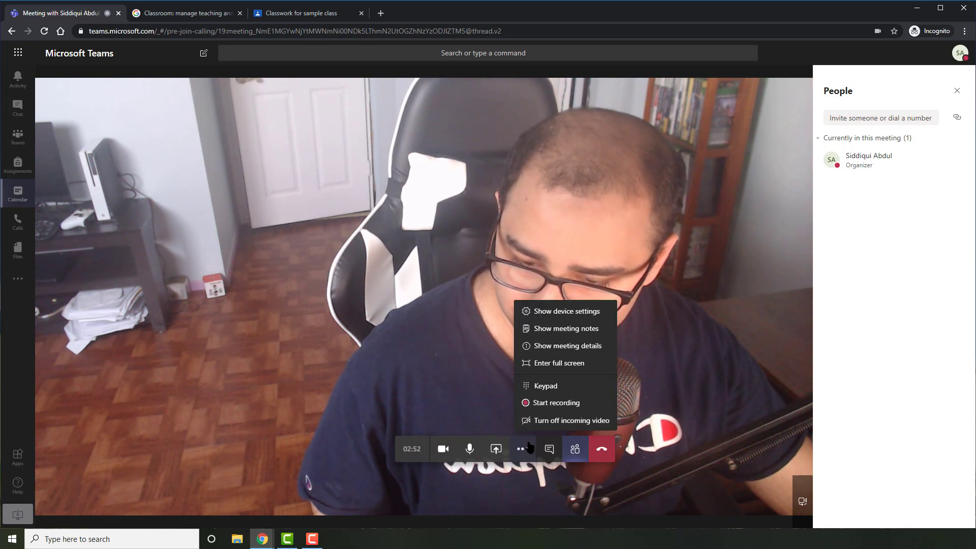
pyautogui.click(557, 348)
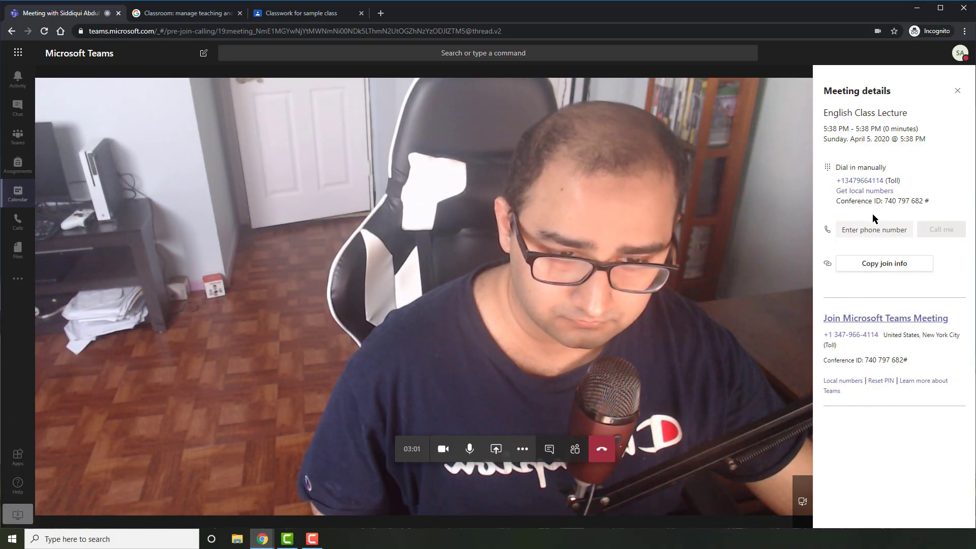
pyautogui.click(882, 270)
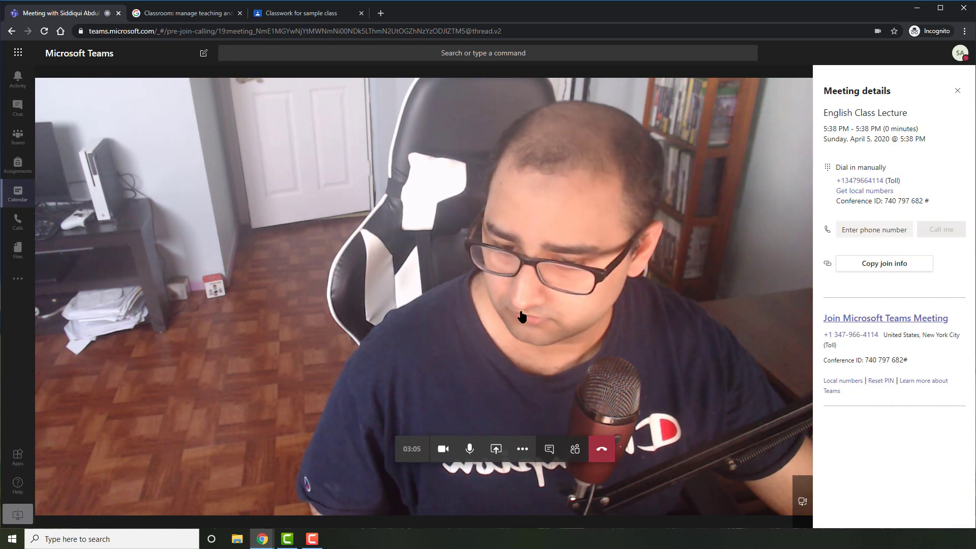
pyautogui.click(957, 90)
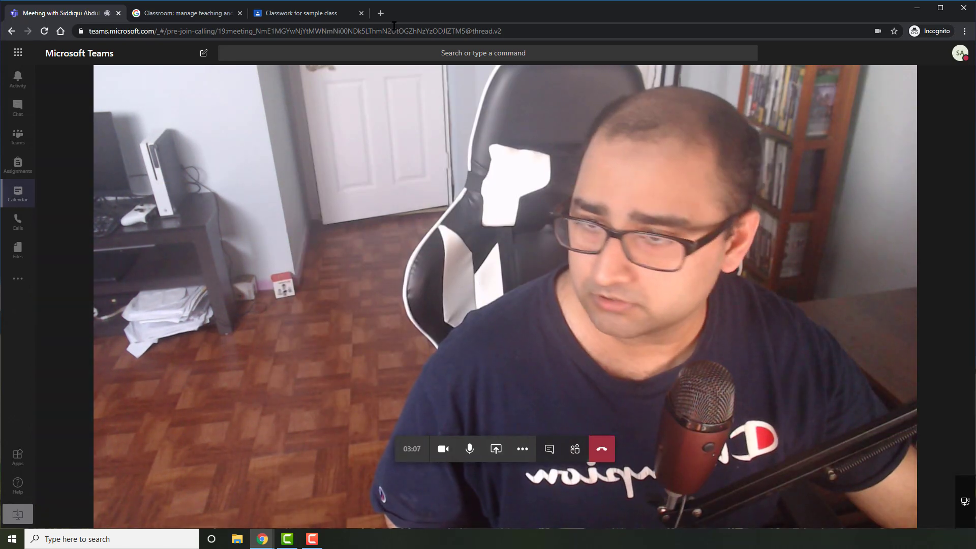
# - Close the Google Classroom tabs and reopen the meeting details with dial-in info
pyautogui.click(240, 13)
pyautogui.click(240, 13)
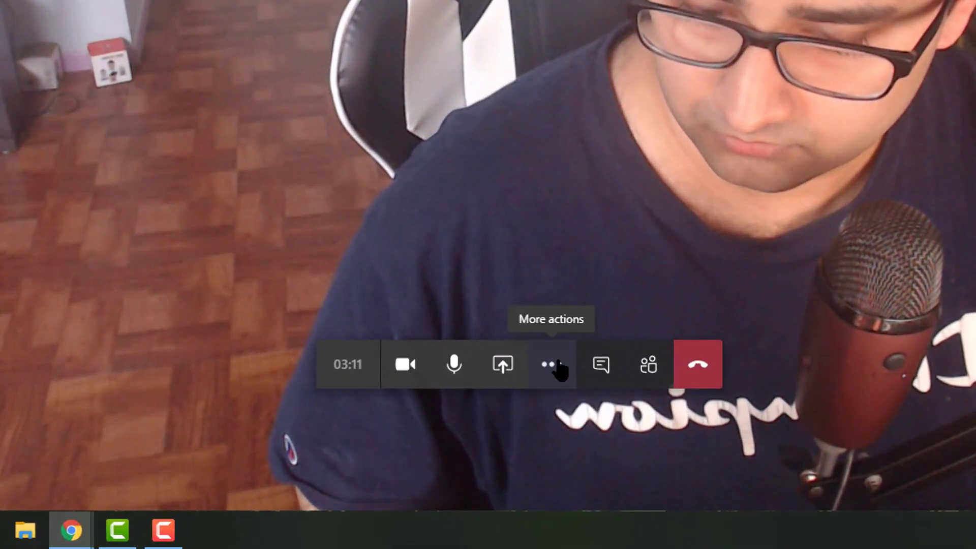
pyautogui.click(554, 365)
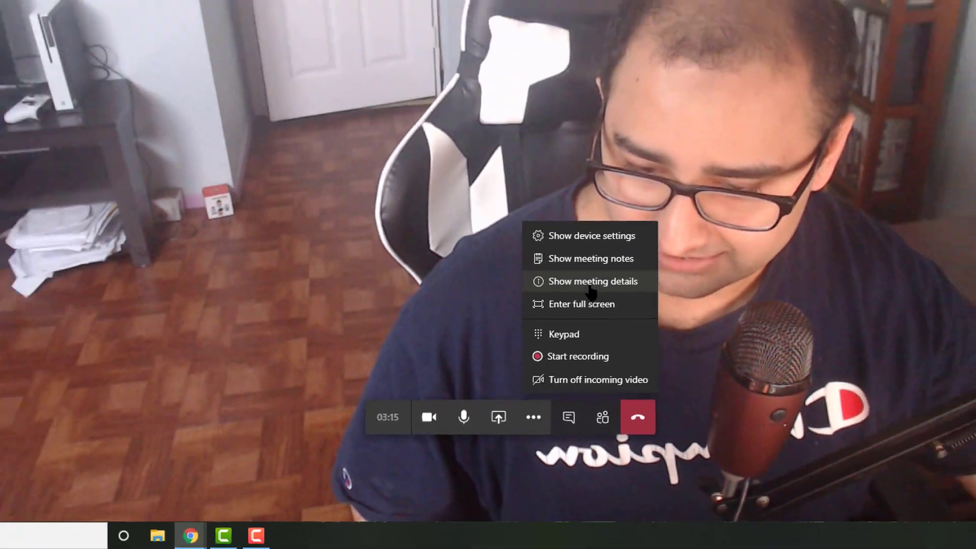
pyautogui.click(633, 178)
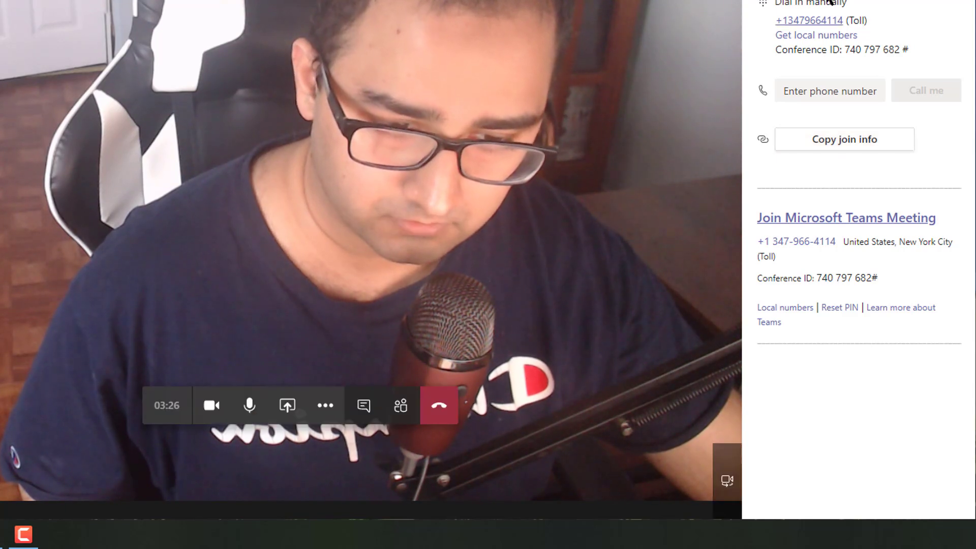
# - Copy the 'Join Microsoft Teams Meeting' link address and open a blank new browser tab
pyautogui.tripleClick(835, 220)
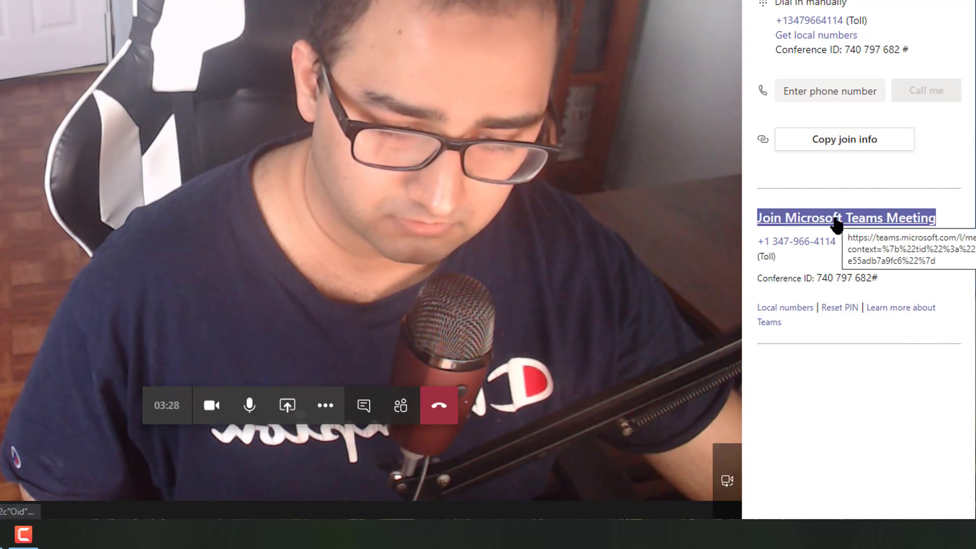
pyautogui.click(808, 176)
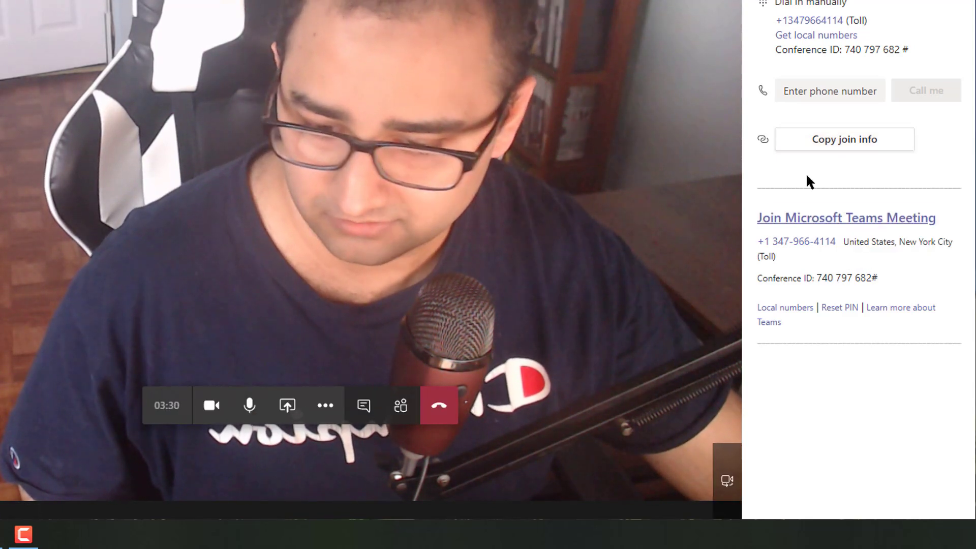
pyautogui.tripleClick(829, 218)
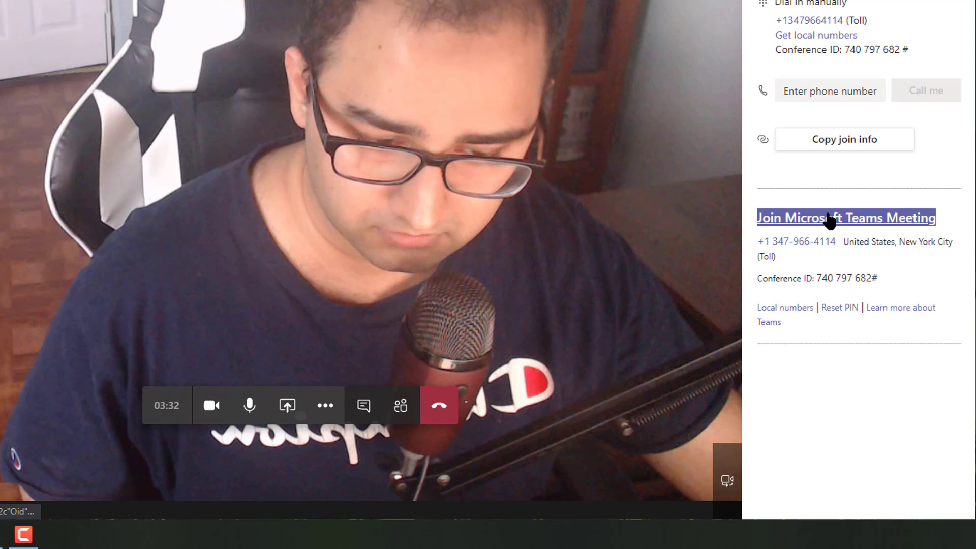
pyautogui.rightClick(830, 220)
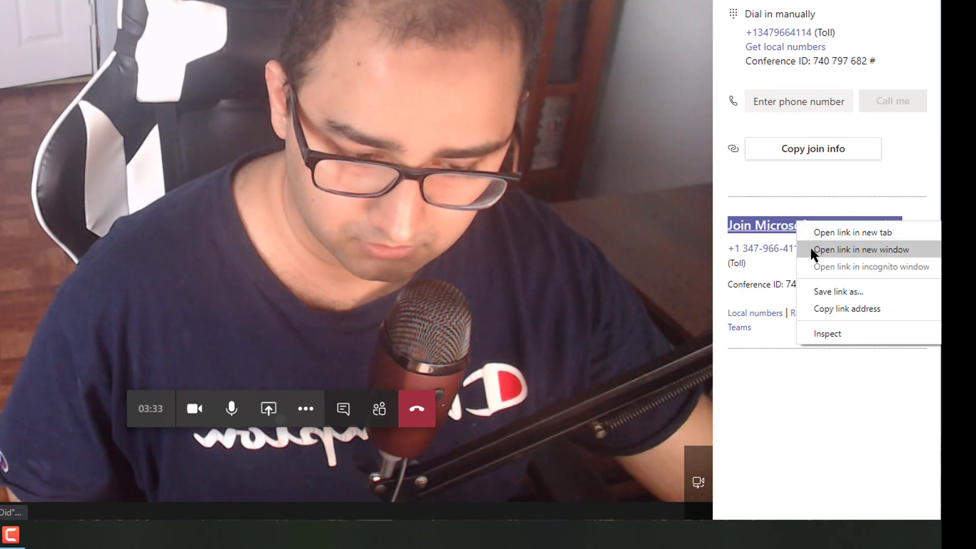
pyautogui.click(825, 308)
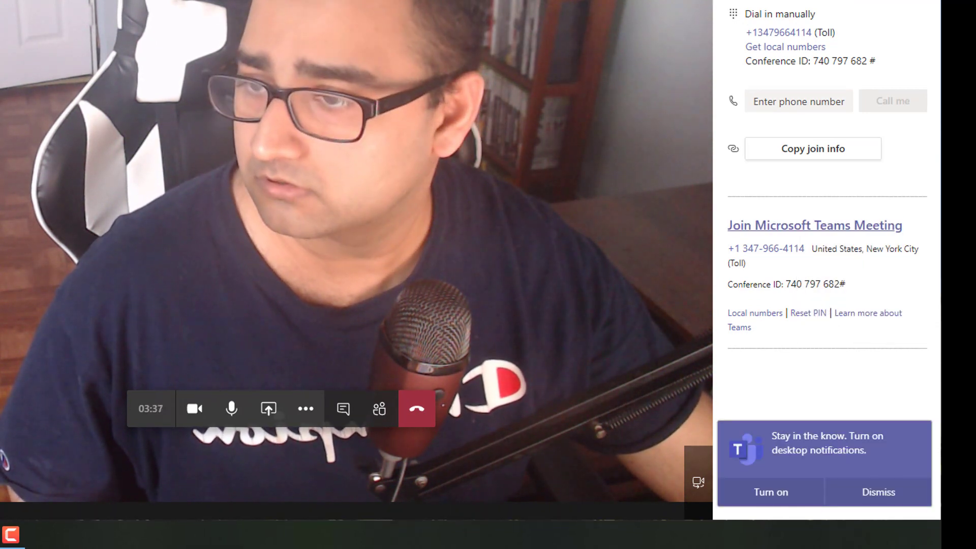
pyautogui.hotkey('ctrl', 't')
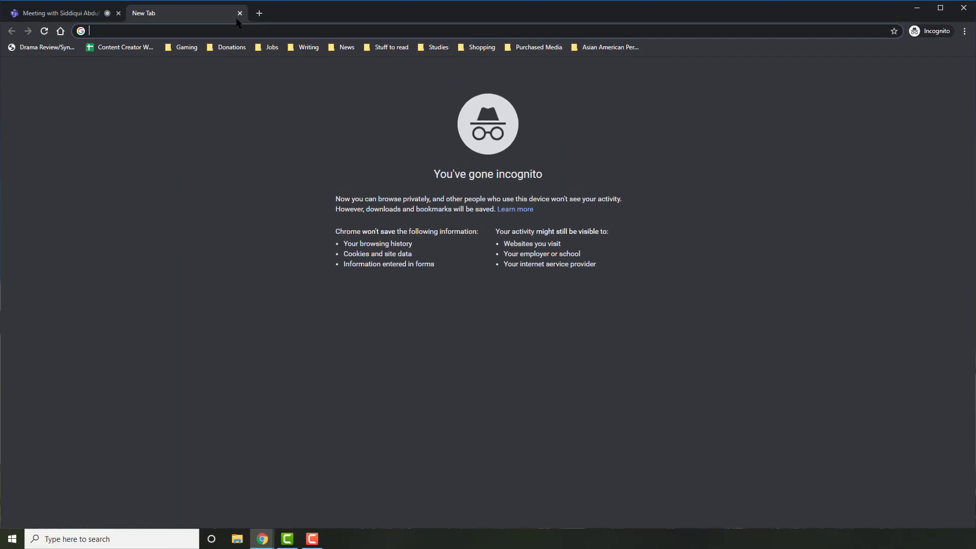
# - Go to Google Classroom and open the sample class's Classwork page
pyautogui.write('cla')
pyautogui.press('Return')
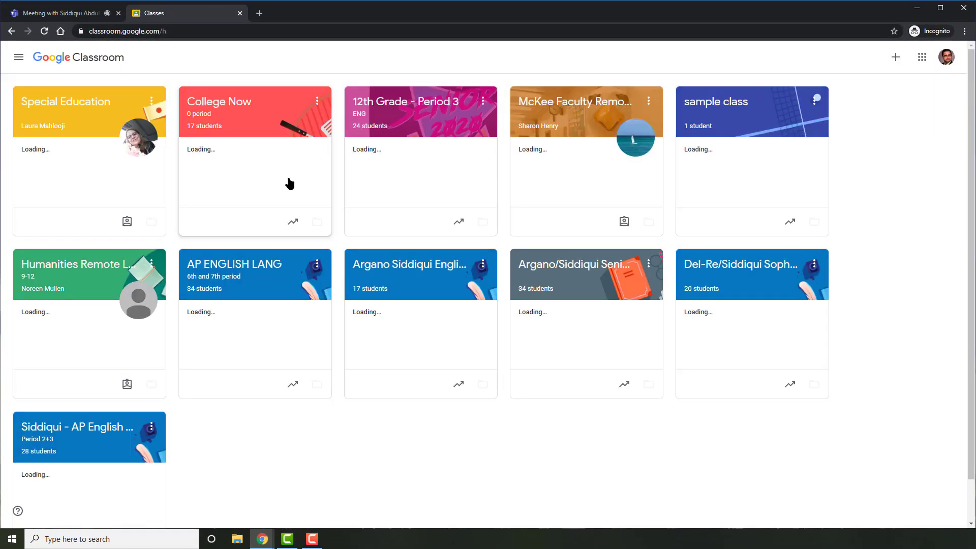
pyautogui.scroll(-1, 508, 254)
pyautogui.scroll(1, 460, 270)
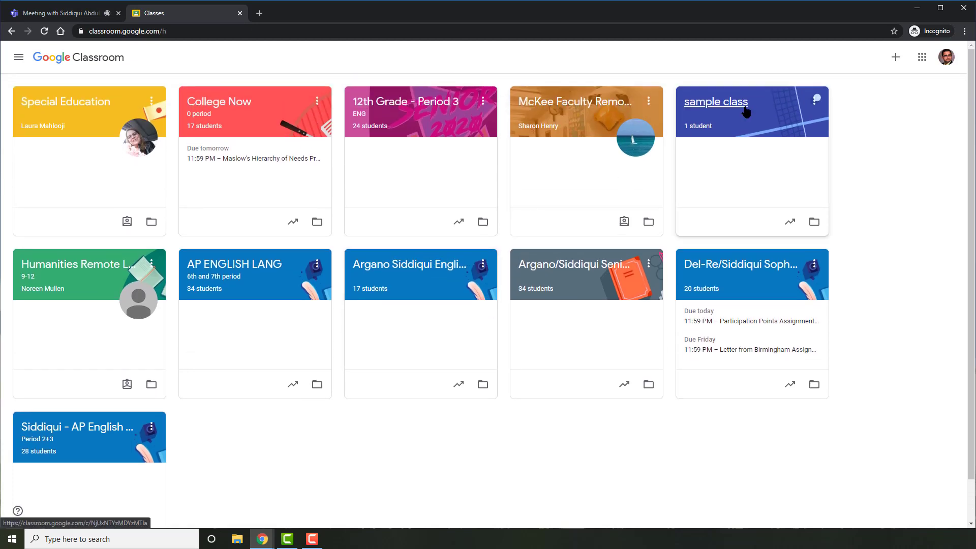
pyautogui.click(746, 110)
pyautogui.click(461, 58)
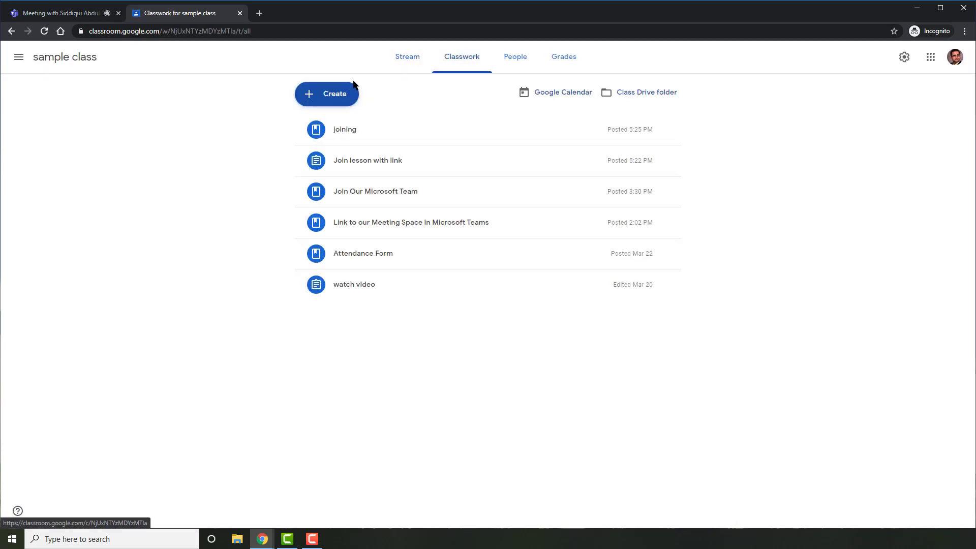
# - Create and assign a titled assignment with the Teams meeting link pasted as its instructions
pyautogui.click(341, 94)
pyautogui.click(346, 124)
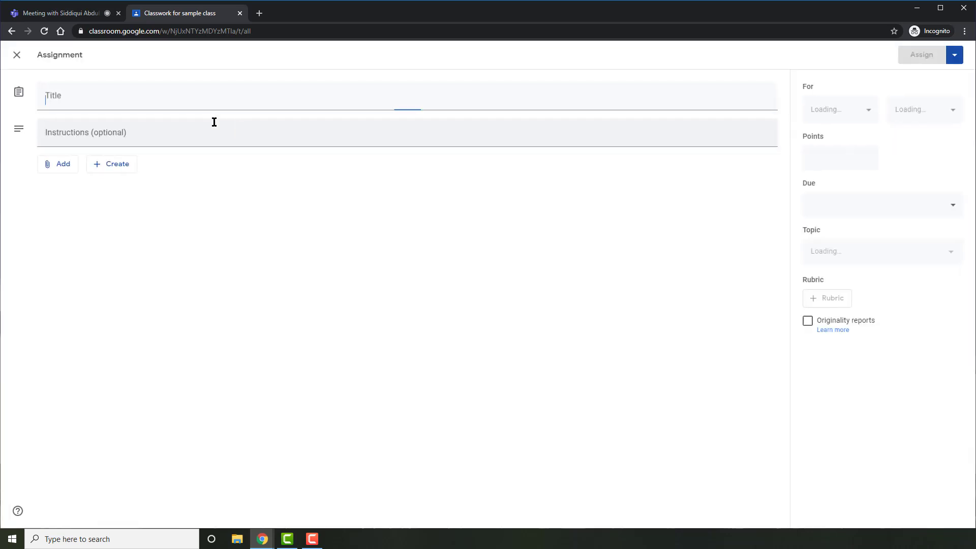
pyautogui.write('Joo')
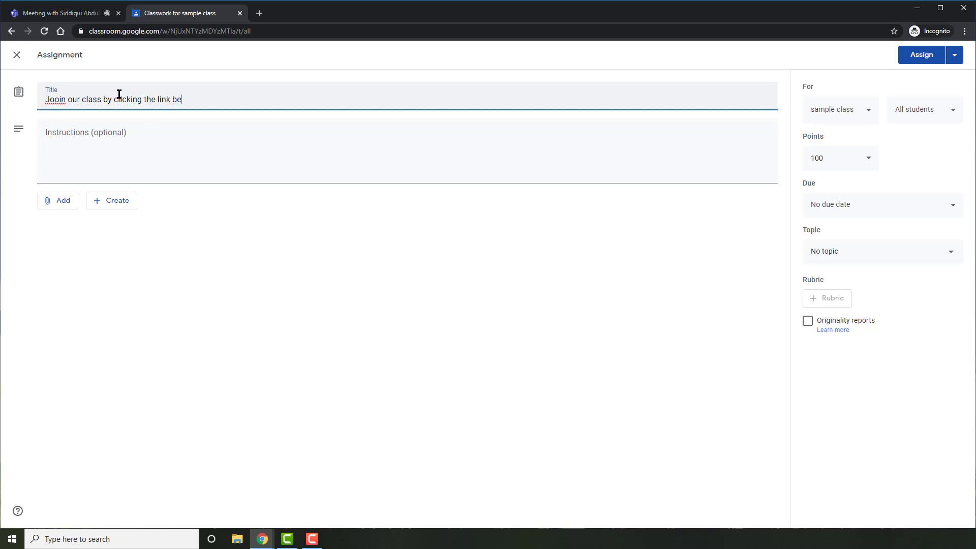
pyautogui.click(145, 144)
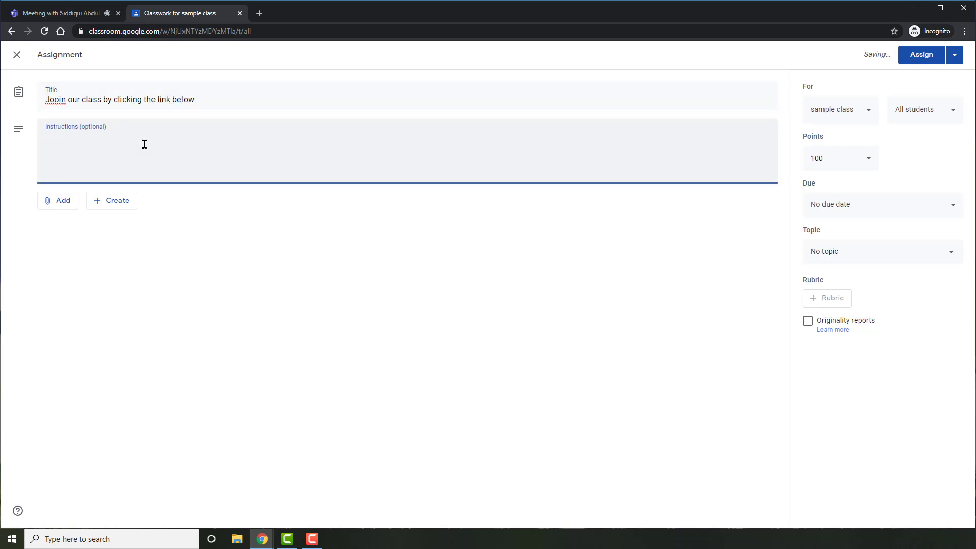
pyautogui.hotkey('ctrl', 'v')
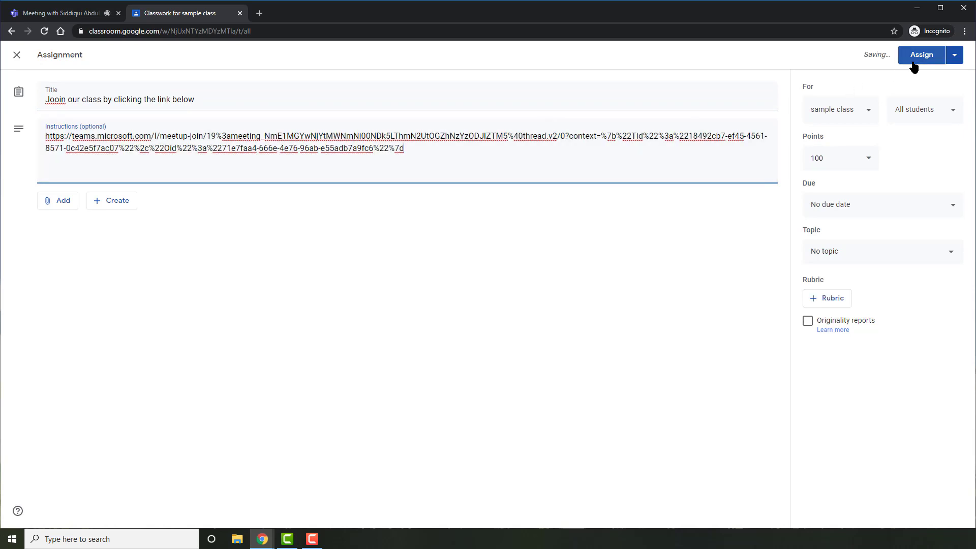
pyautogui.click(919, 55)
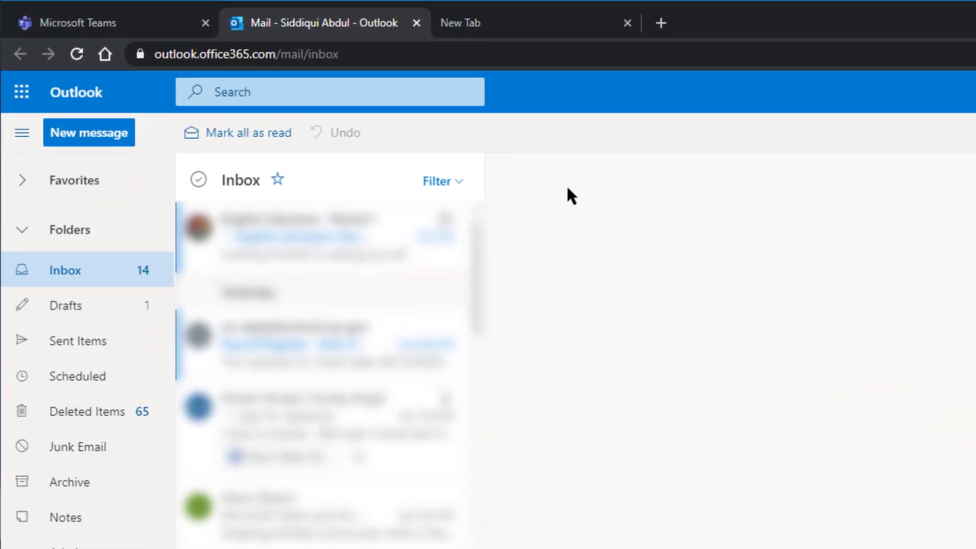
# - Start a new email to the Students group with the Teams meeting invite pasted into the body
pyautogui.click(118, 144)
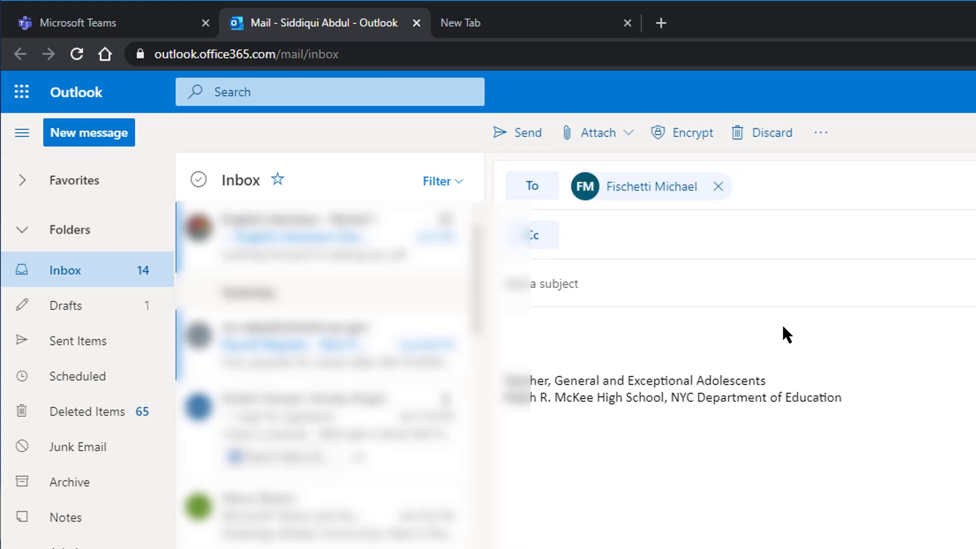
pyautogui.write('student')
pyautogui.press('Return')
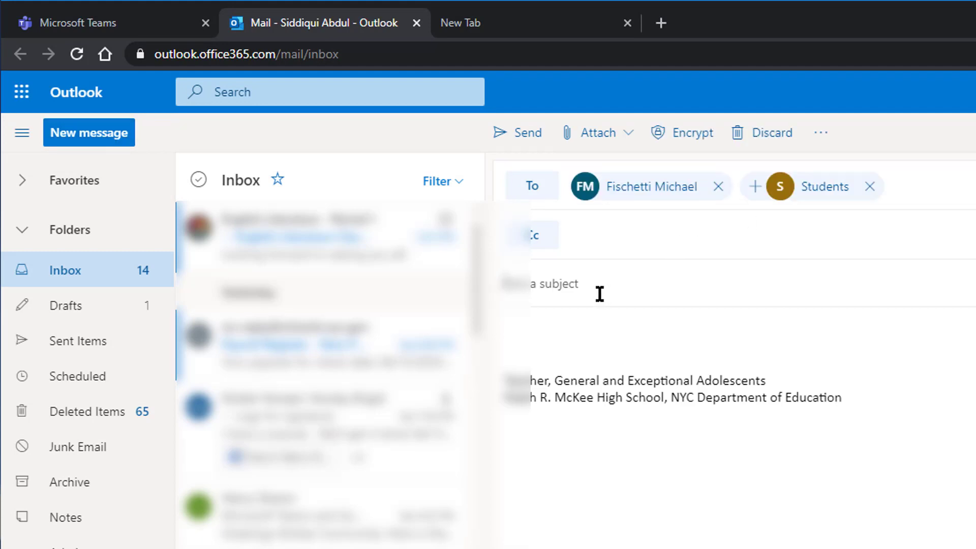
pyautogui.rightClick(535, 333)
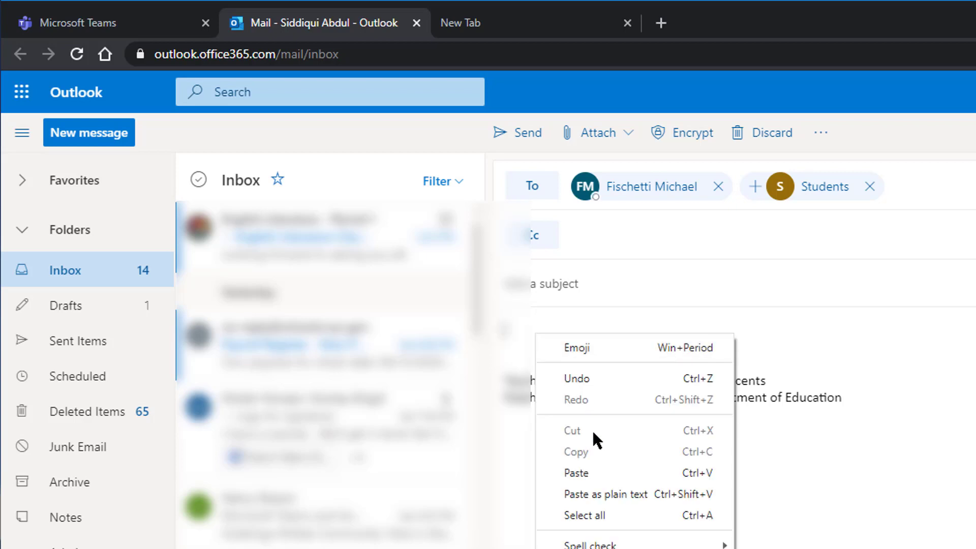
pyautogui.click(592, 464)
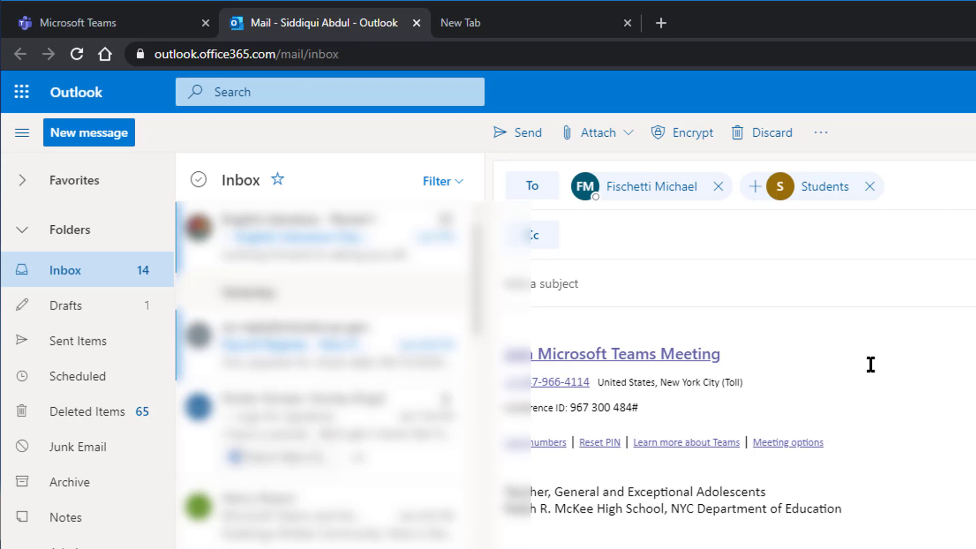
# - Give the email the subject 'Please join meeting for today.'
pyautogui.click(594, 282)
pyautogui.write('Please join meeting for today.')
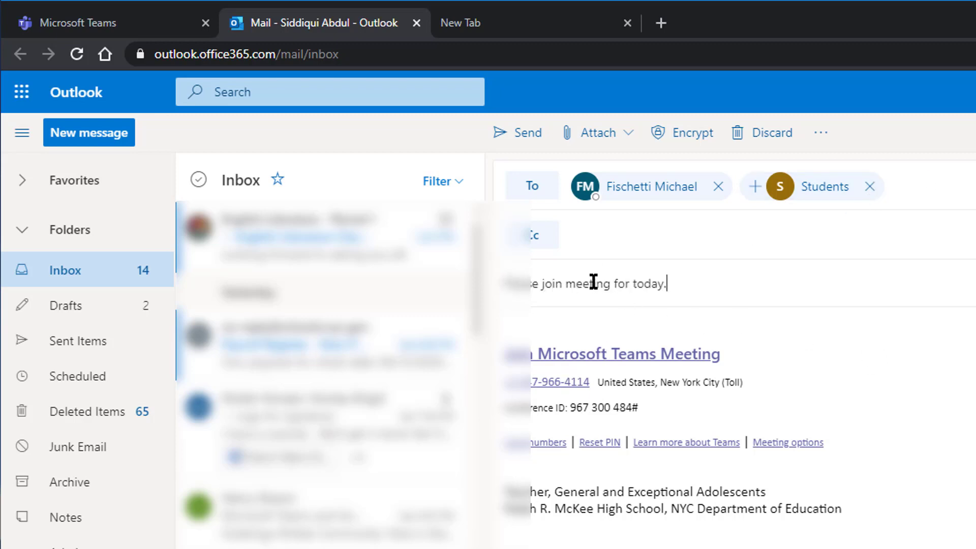
pyautogui.click(870, 186)
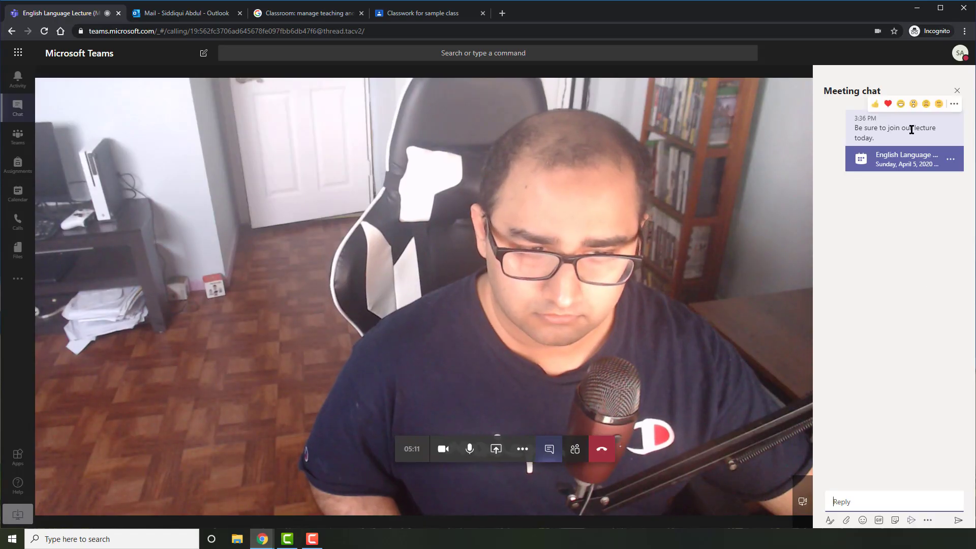
# - Close the meeting chat, show the participants list, and call the suggested co-teacher into the meeting
pyautogui.click(928, 520)
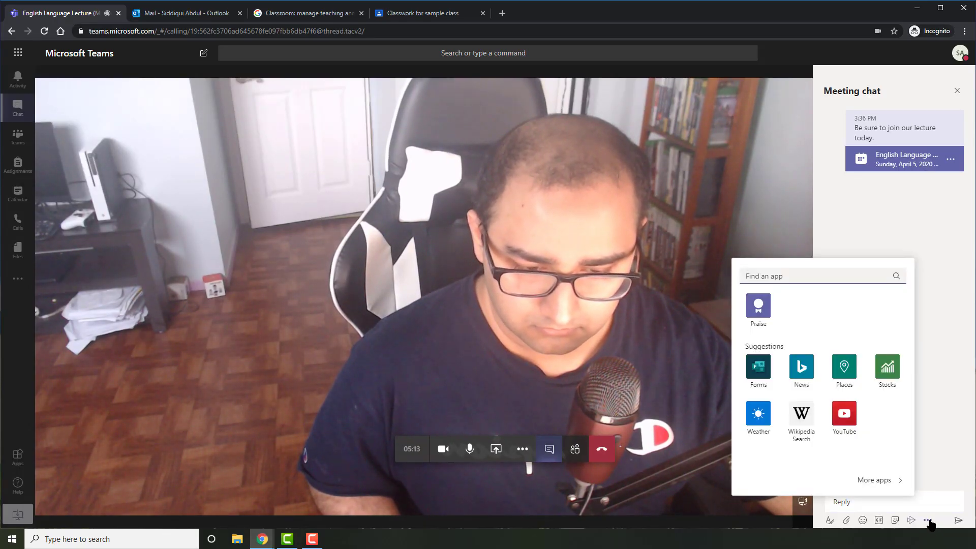
pyautogui.click(929, 522)
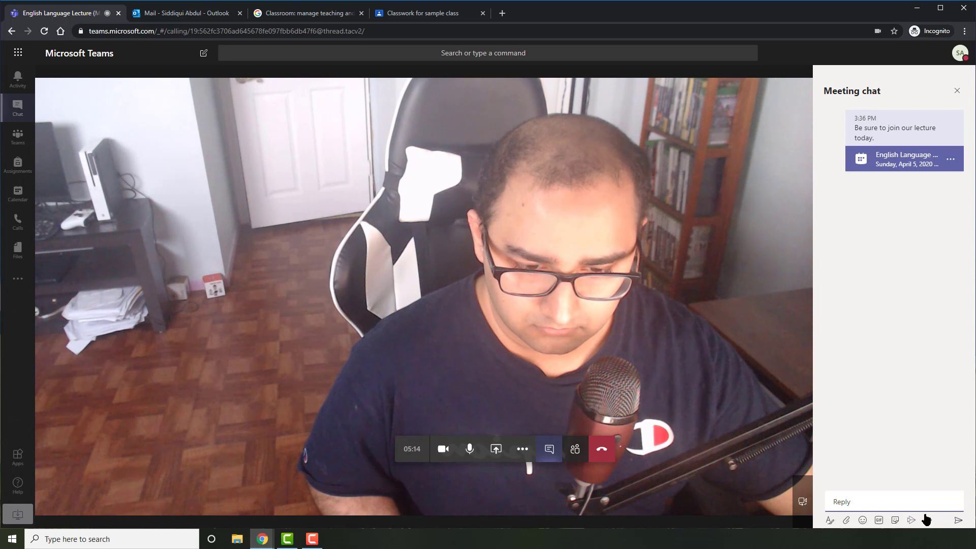
pyautogui.click(958, 91)
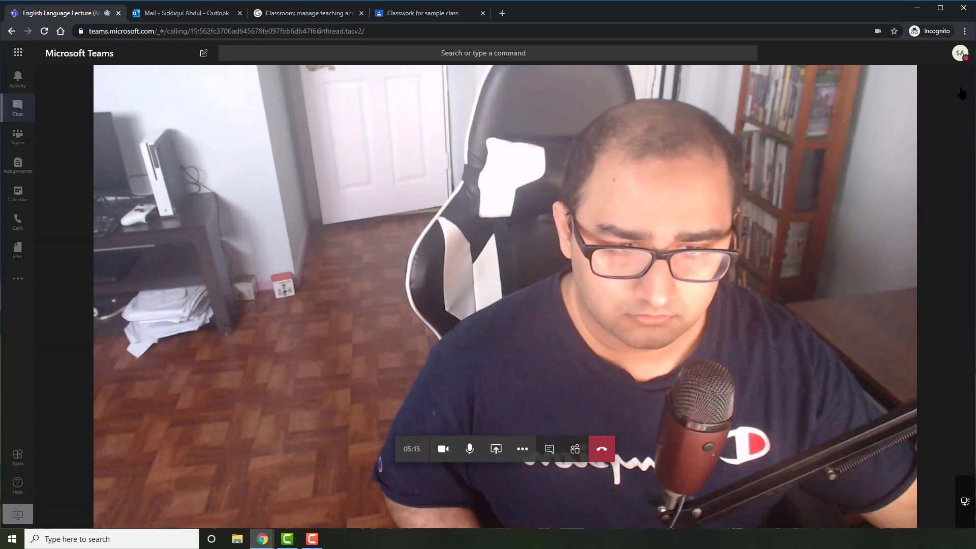
pyautogui.click(575, 449)
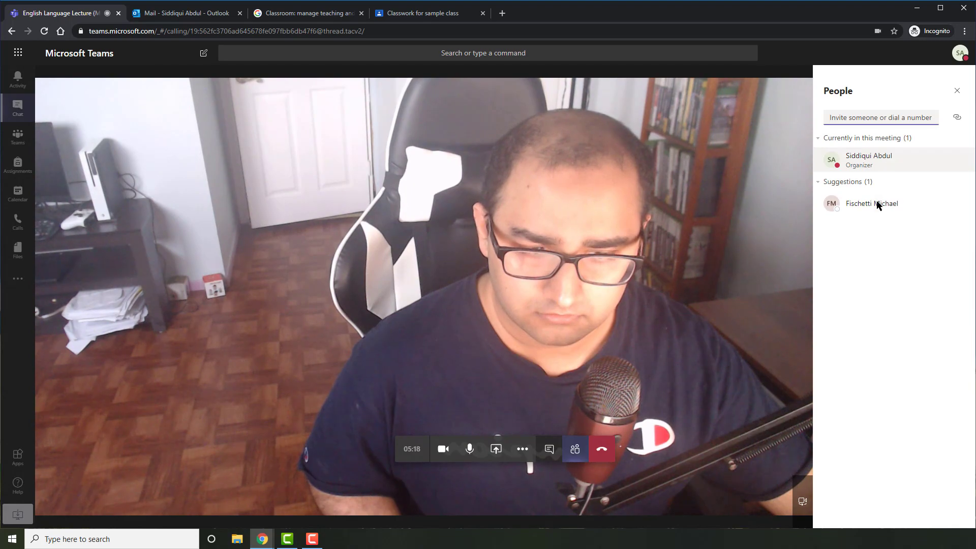
pyautogui.click(879, 206)
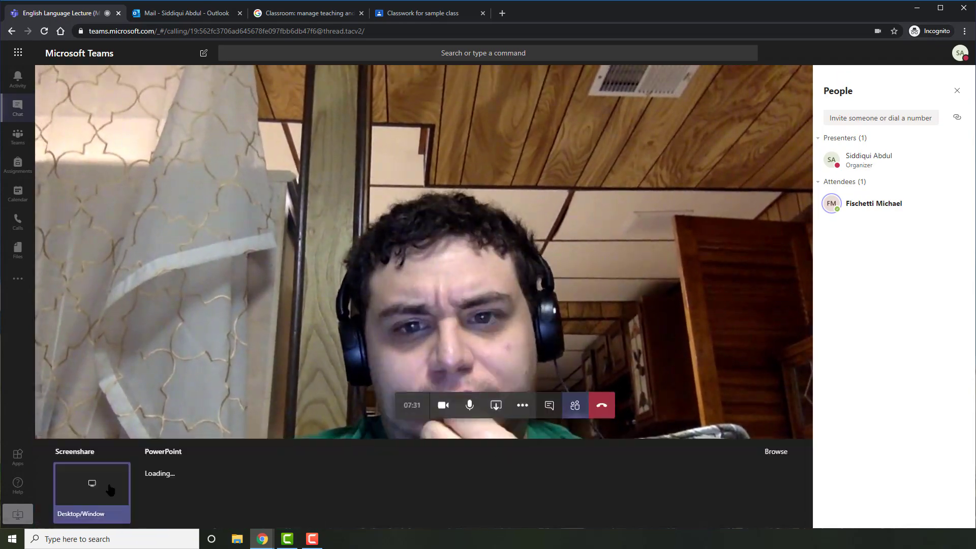
pyautogui.click(109, 490)
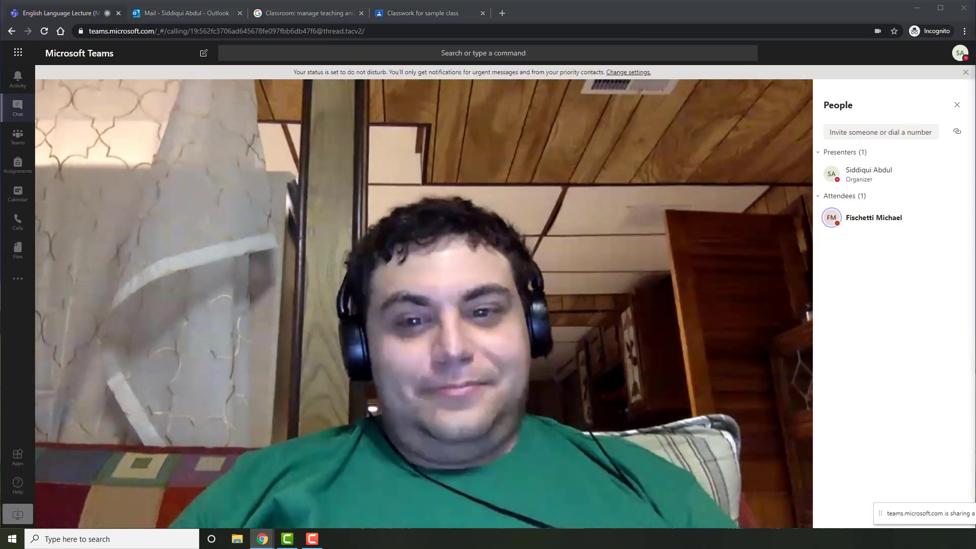
pyautogui.click(496, 449)
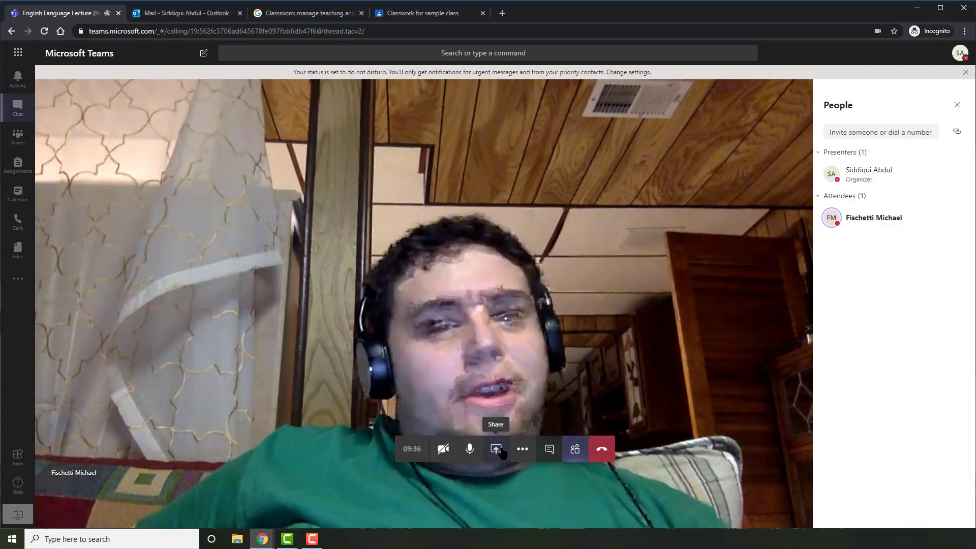